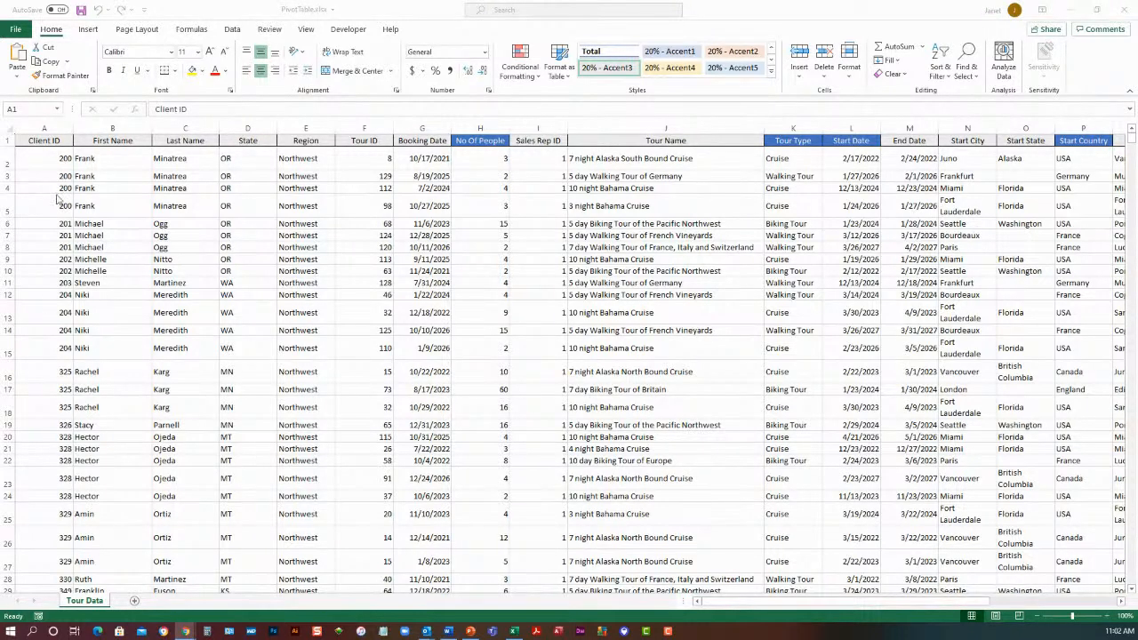
Check how far the tour data extends down and across from cell A1, and return to the start of the sheet
{"action": "left_click", "coordinate": [57, 145]}
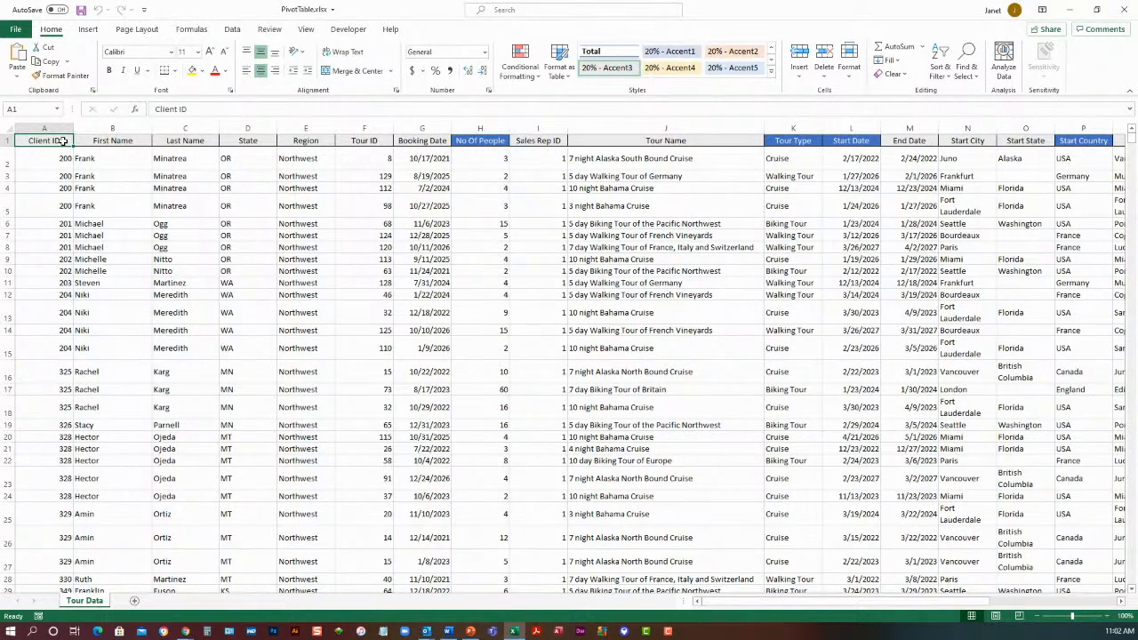
{"action": "key", "text": "ctrl+Down"}
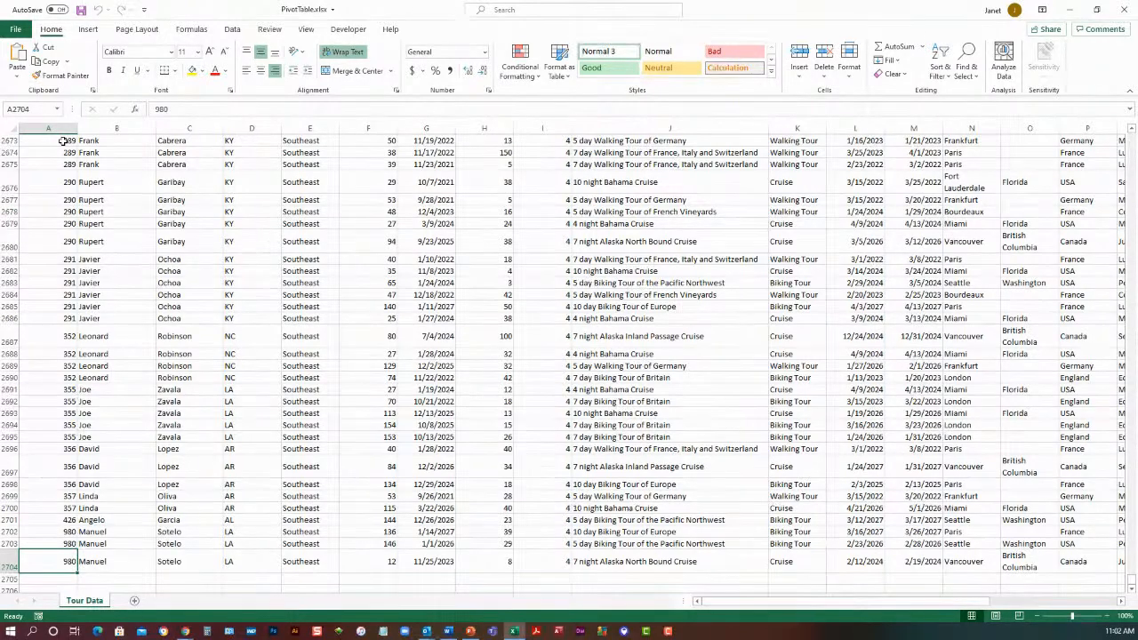
{"action": "key", "text": "ctrl+Home"}
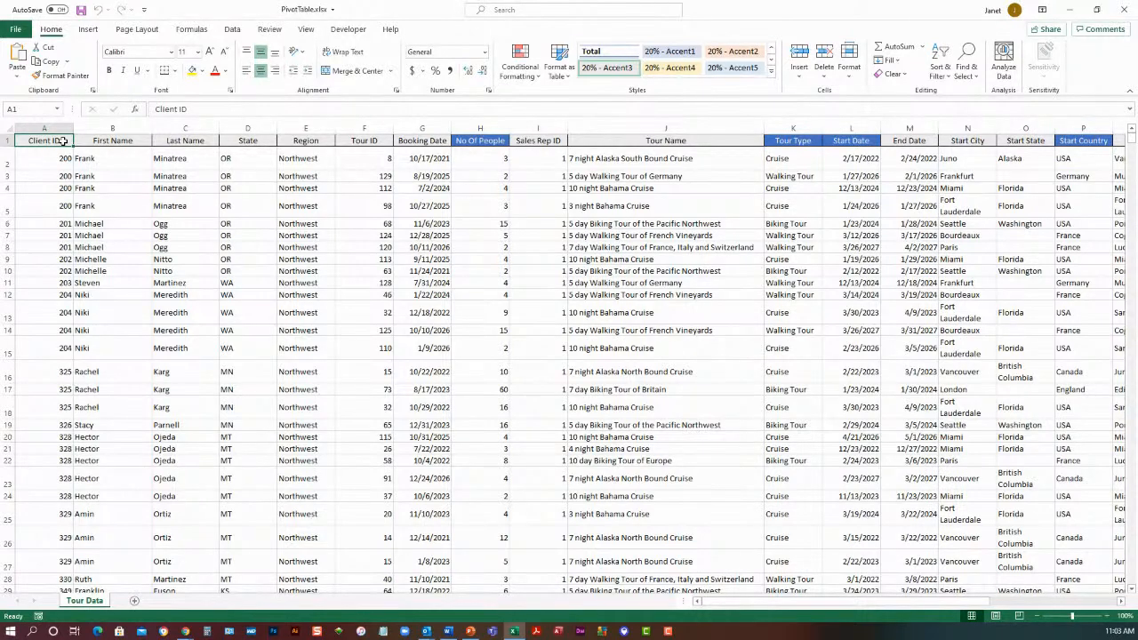
{"action": "key", "text": "ctrl+Right"}
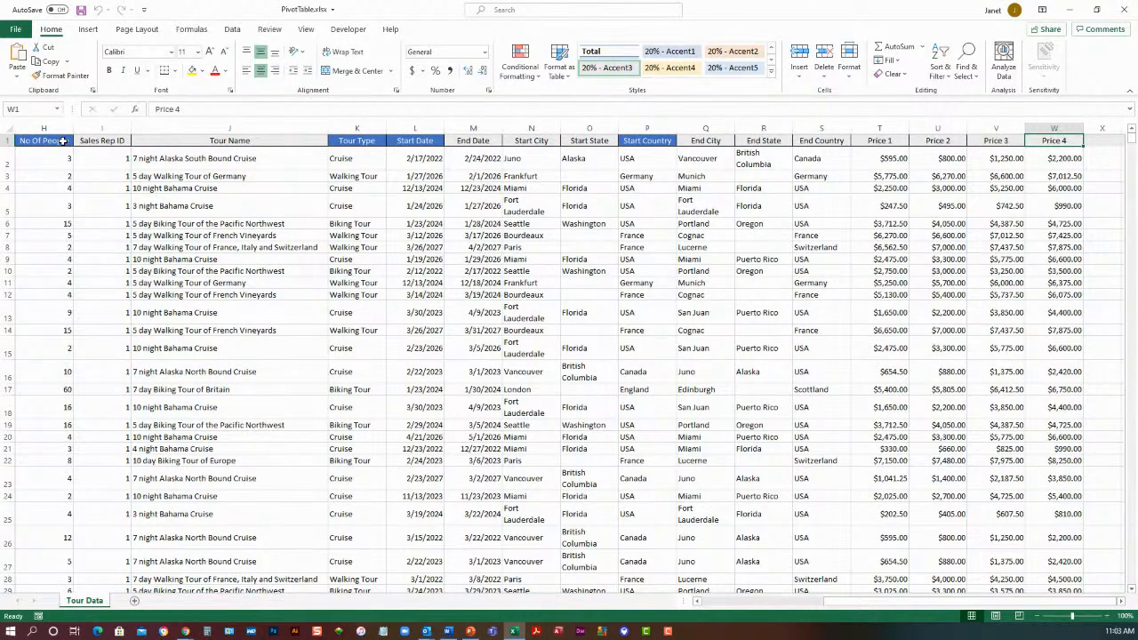
{"action": "key", "text": "ctrl+Home"}
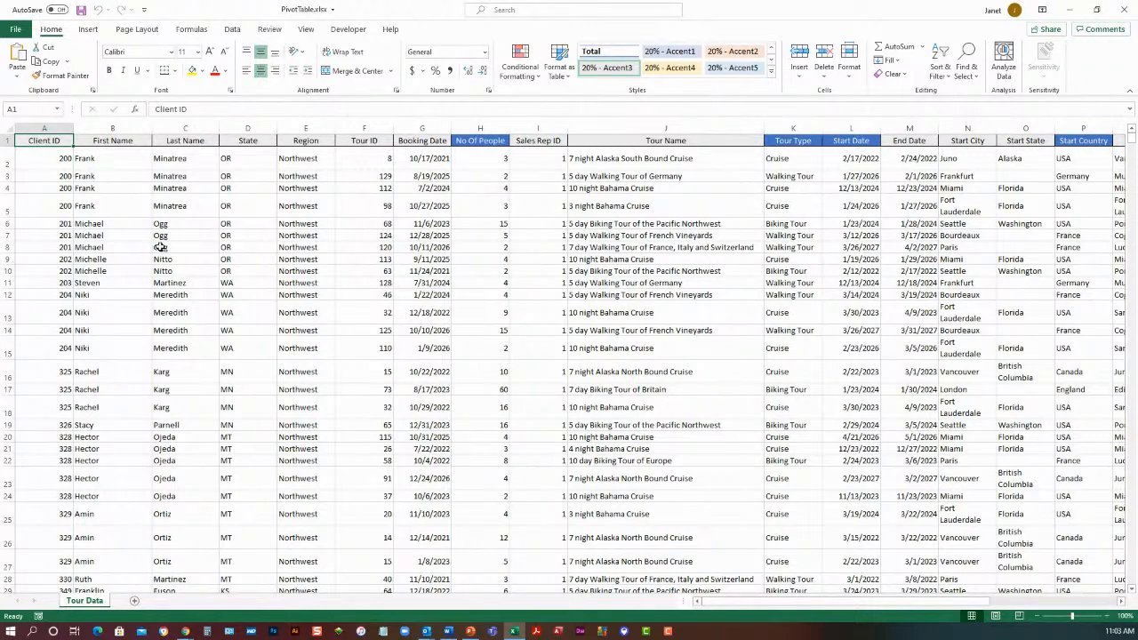
Create a PivotTable from the Tour Data range $A$1:$W$2704 on a new worksheet
{"action": "left_click", "coordinate": [164, 178]}
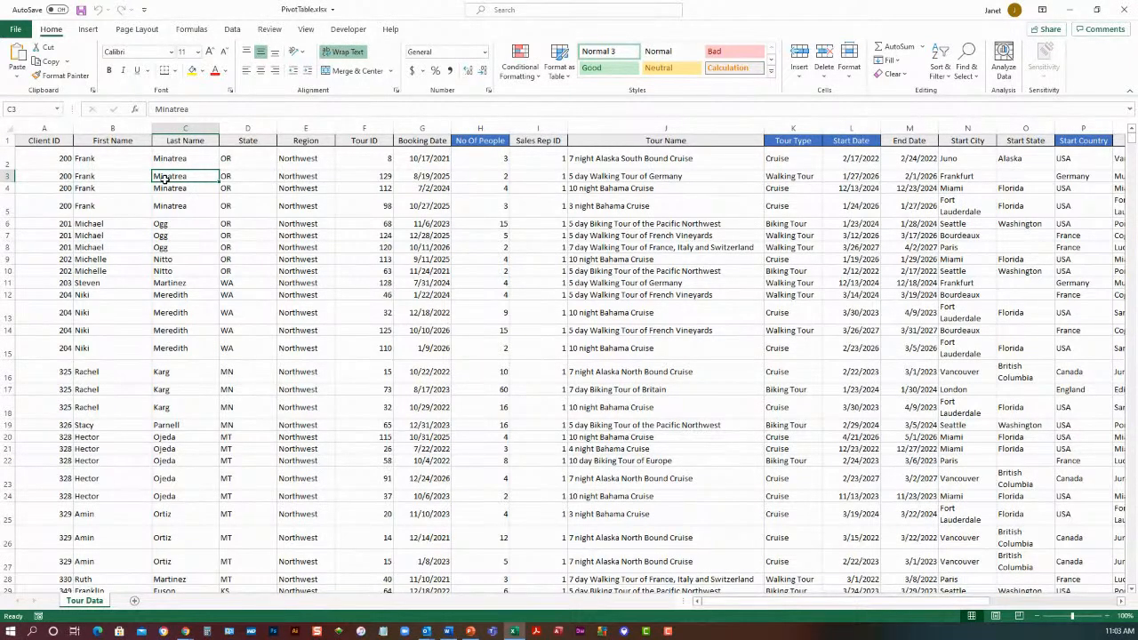
{"action": "left_click", "coordinate": [89, 29]}
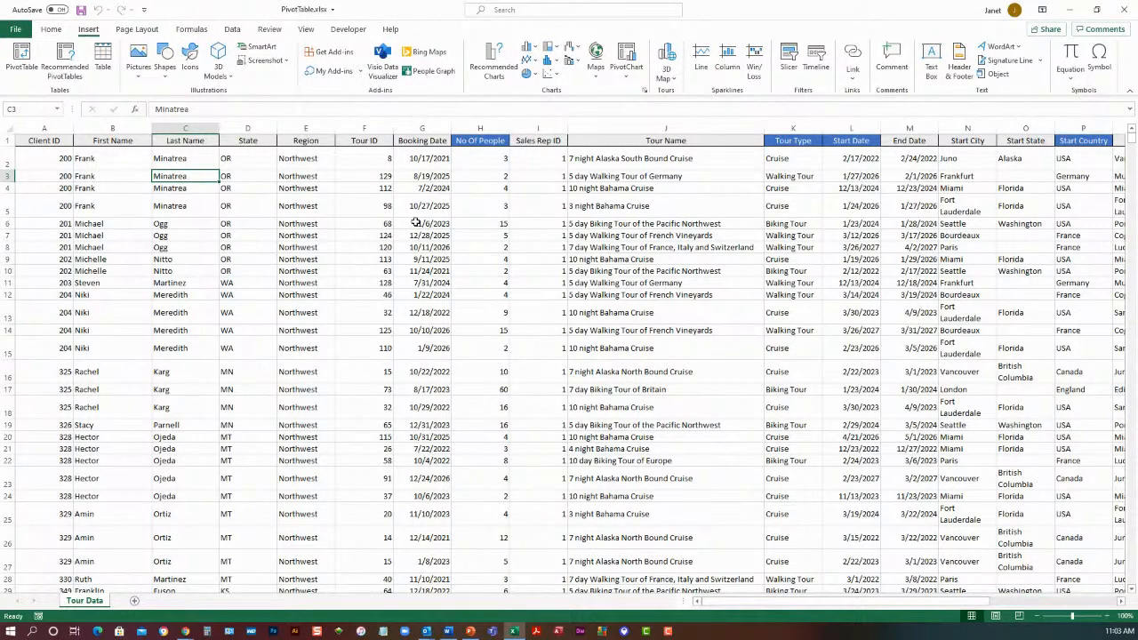
{"action": "left_click", "coordinate": [23, 71]}
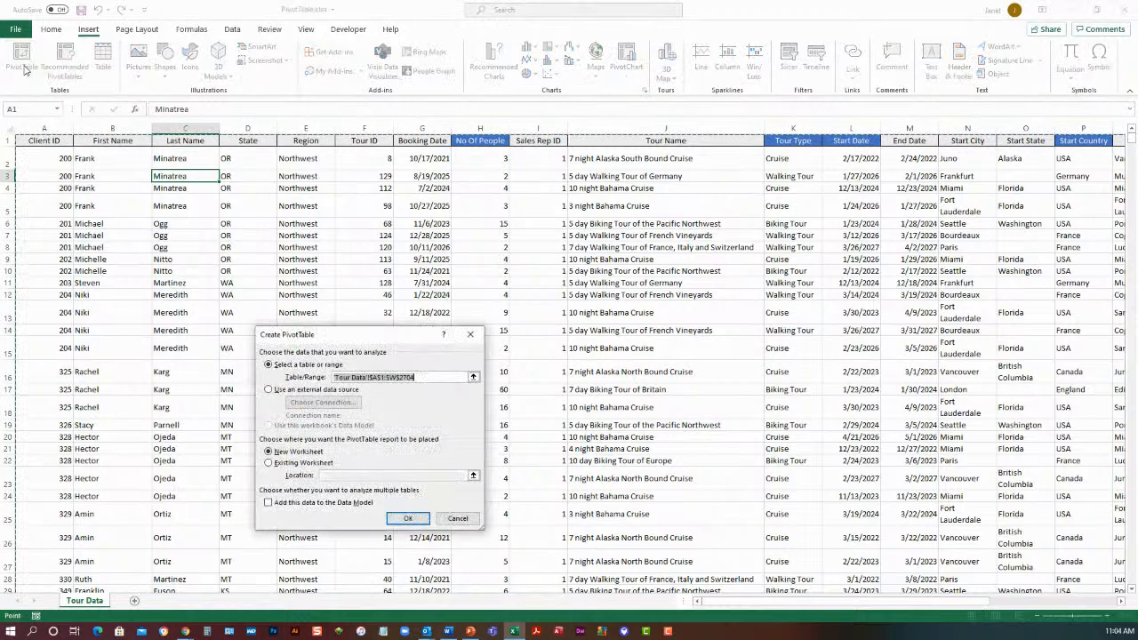
{"action": "left_click_drag", "start_coordinate": [364, 343], "coordinate": [456, 230]}
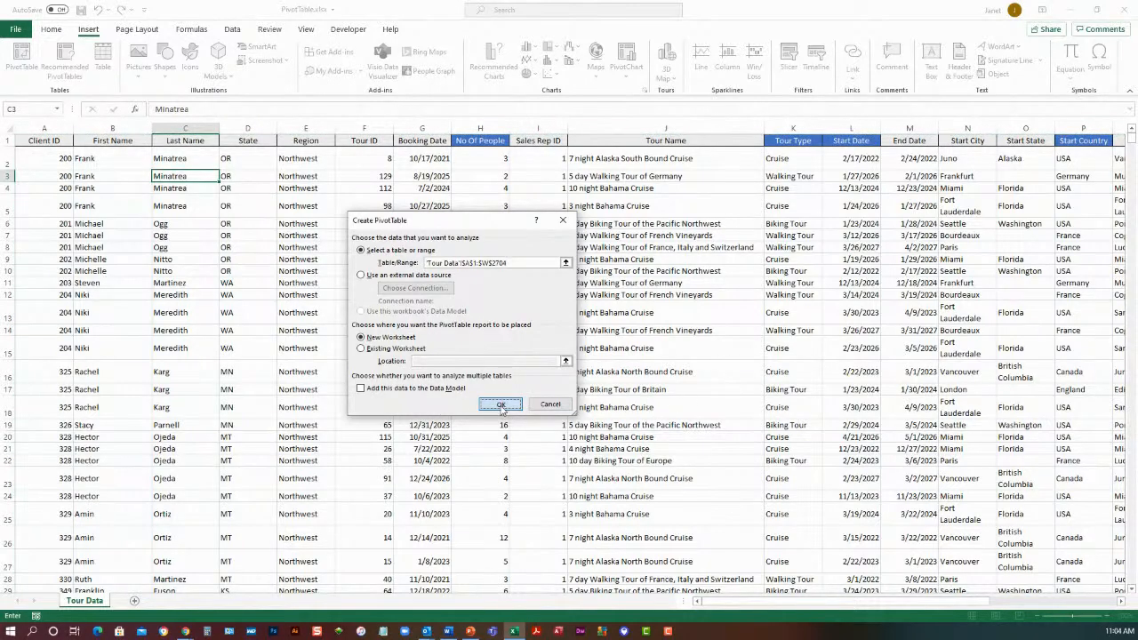
{"action": "left_click", "coordinate": [501, 403]}
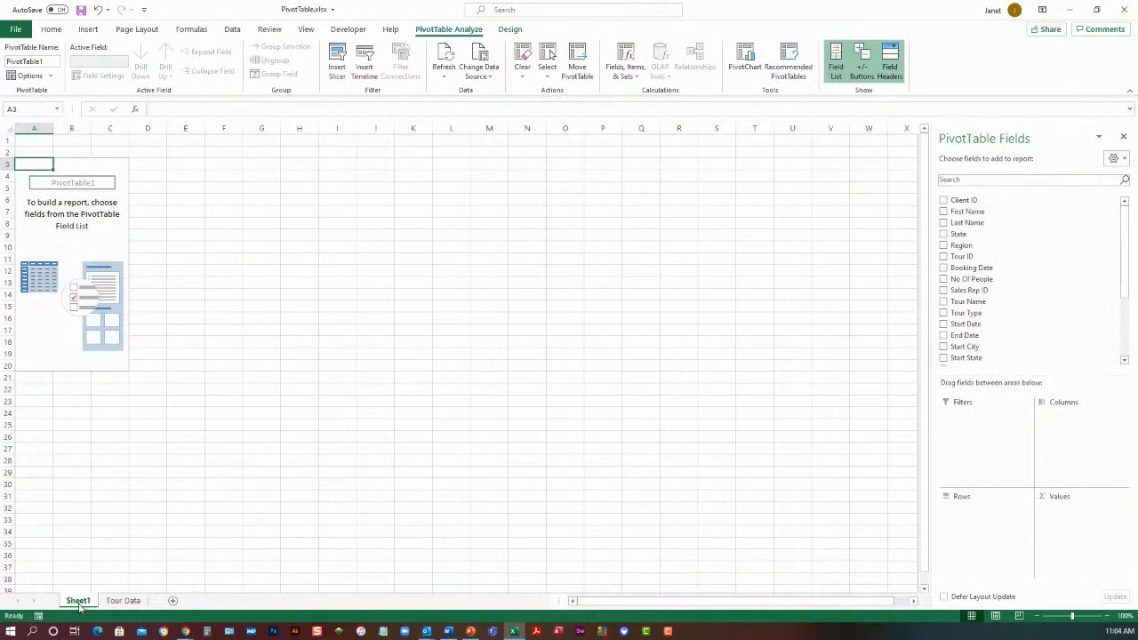
Rename the new worksheet as PivotTable
{"action": "double_click", "coordinate": [79, 602]}
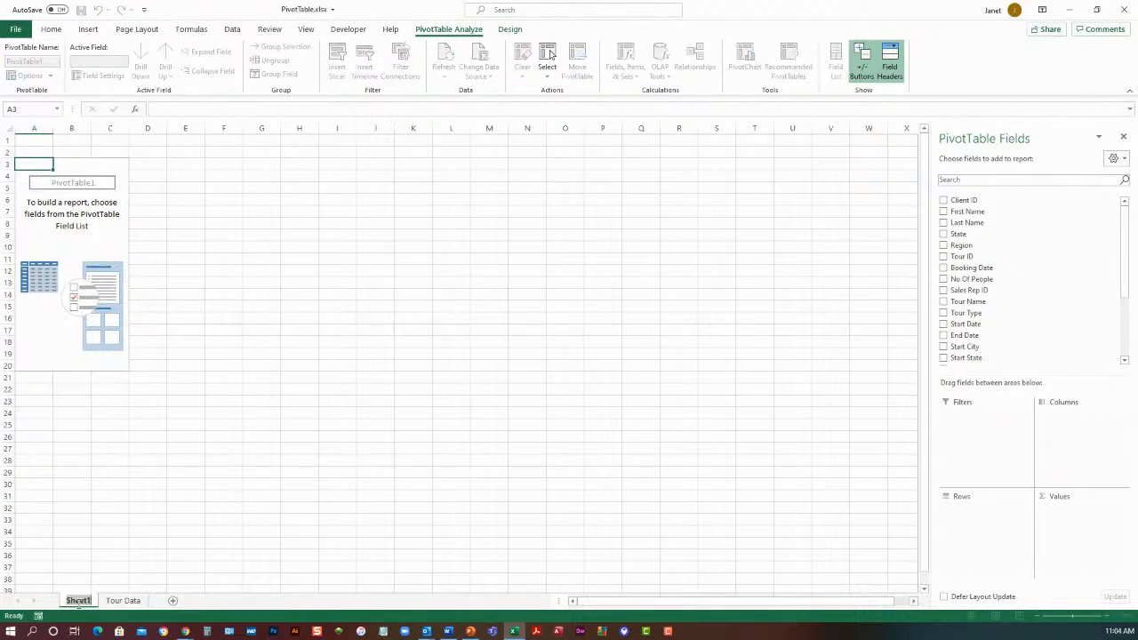
{"action": "type", "text": "PivotTable"}
{"action": "key", "text": "Return"}
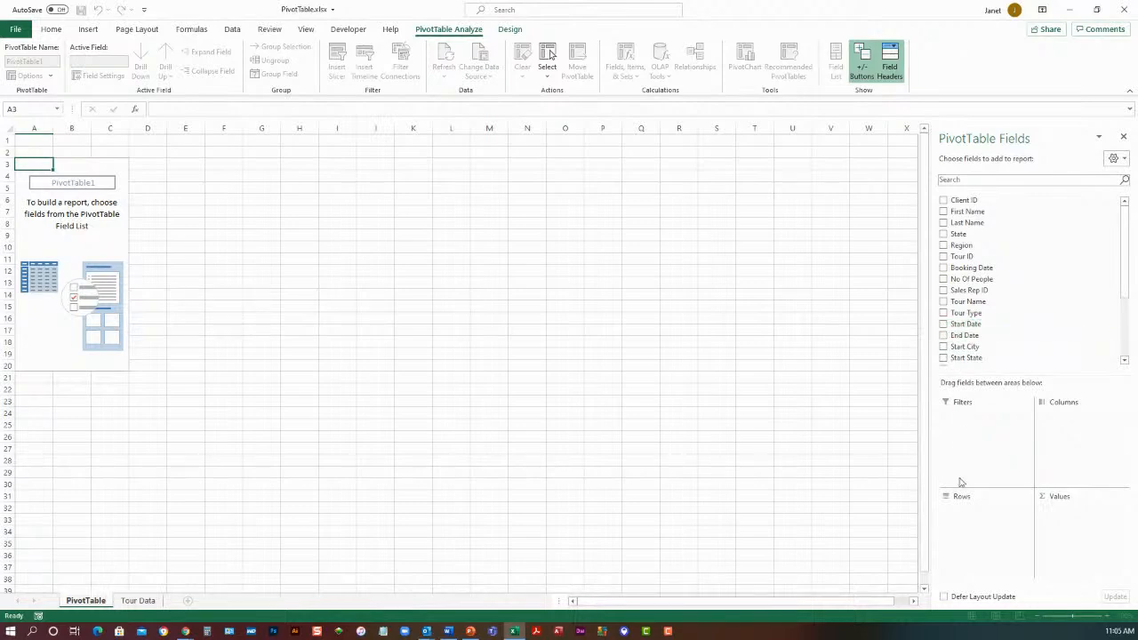
Add the Start Date field to the rows of the pivot table
{"action": "left_click", "coordinate": [944, 325]}
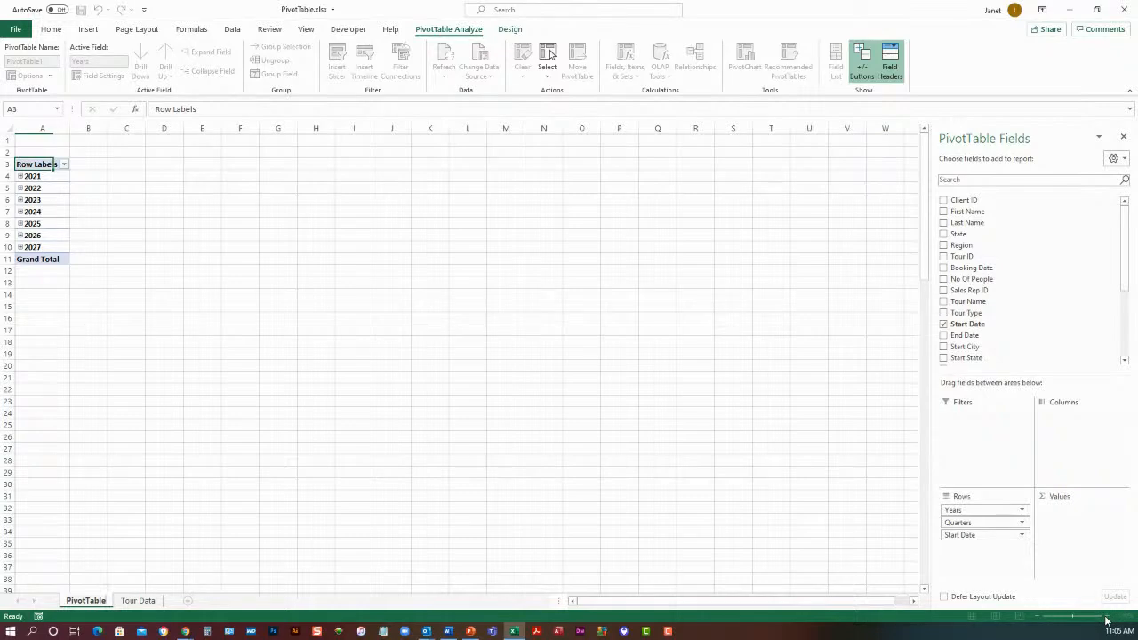
{"action": "left_click", "coordinate": [240, 353]}
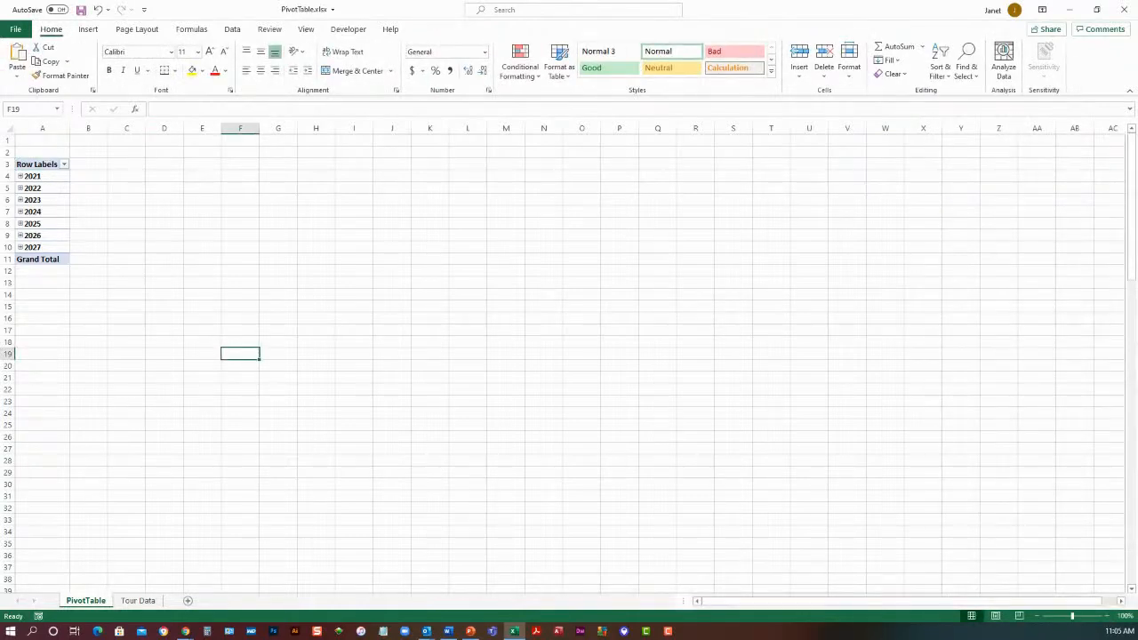
{"action": "left_click", "coordinate": [1104, 616]}
{"action": "left_click", "coordinate": [1104, 616]}
{"action": "left_click", "coordinate": [1104, 616]}
{"action": "left_click", "coordinate": [1103, 616]}
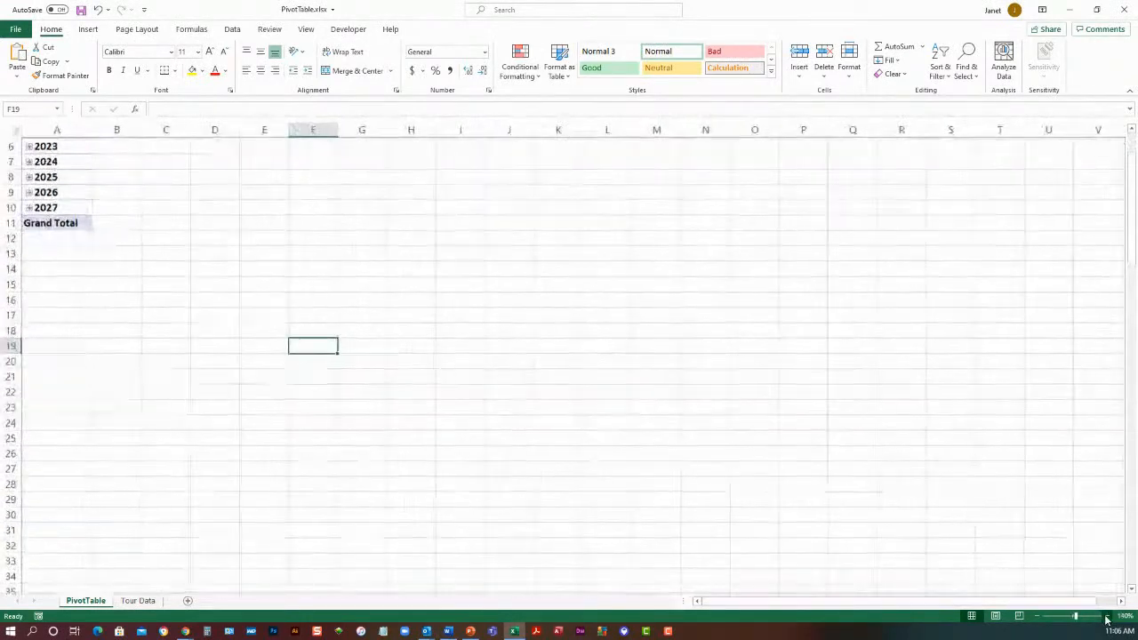
{"action": "scroll", "coordinate": [196, 353], "scroll_direction": "up", "scroll_amount": 2}
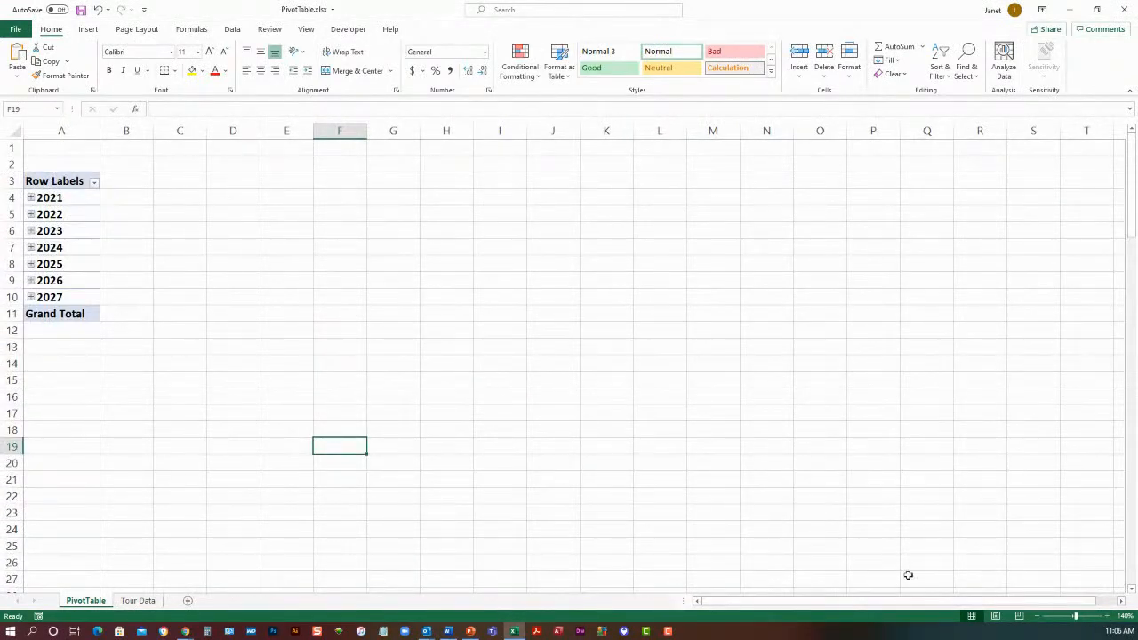
{"action": "left_click", "coordinate": [1106, 617]}
{"action": "left_click", "coordinate": [1107, 617]}
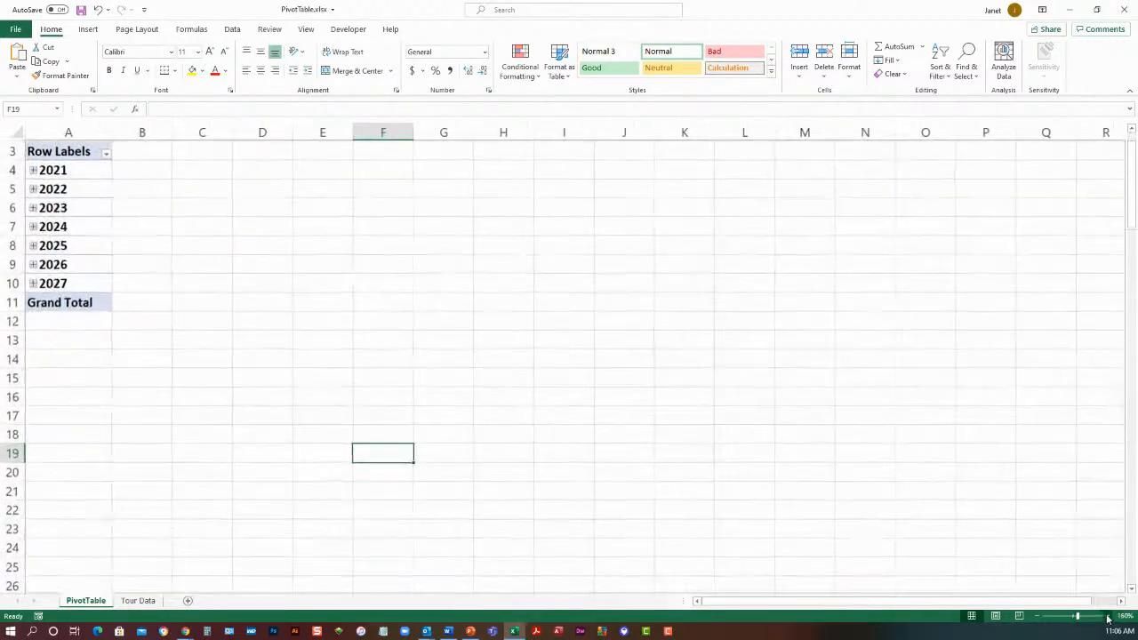
{"action": "left_click", "coordinate": [1106, 617]}
{"action": "scroll", "coordinate": [644, 396], "scroll_direction": "up", "scroll_amount": 1}
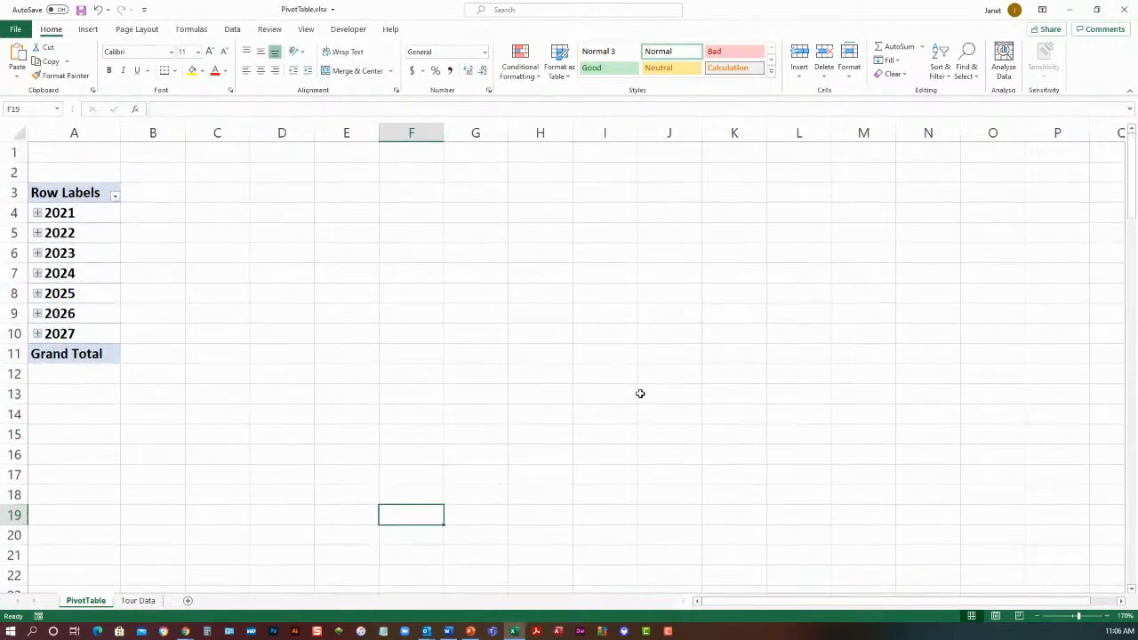
Expand 2021 with its Qtr4 and 2022 with its Qtr1 in the row labels to show the months
{"action": "left_click", "coordinate": [38, 213]}
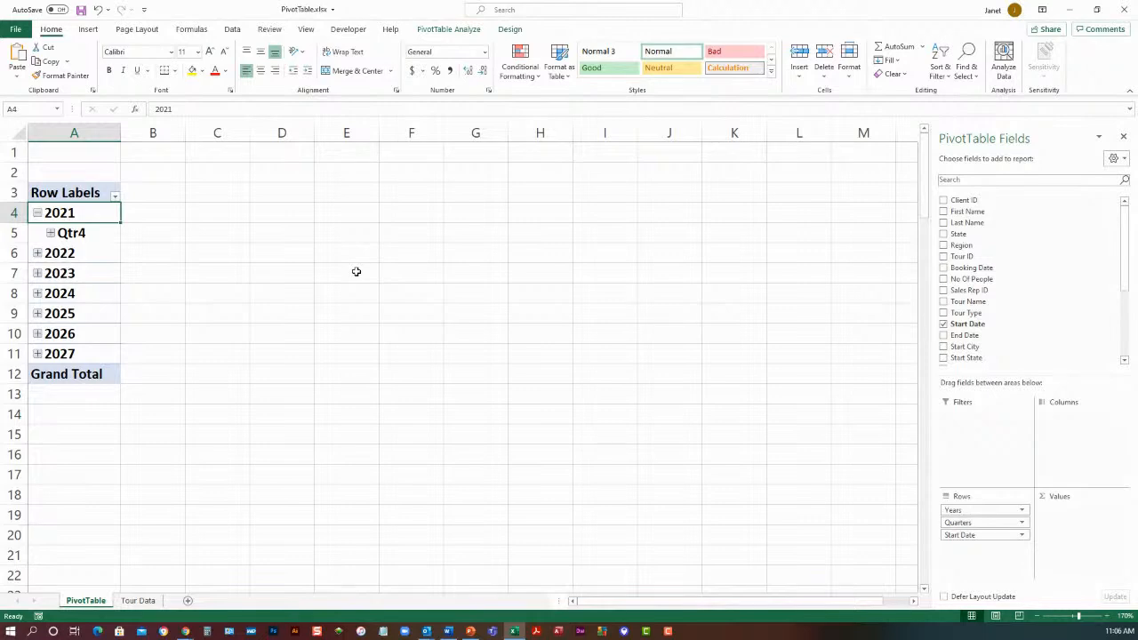
{"action": "left_click", "coordinate": [51, 234]}
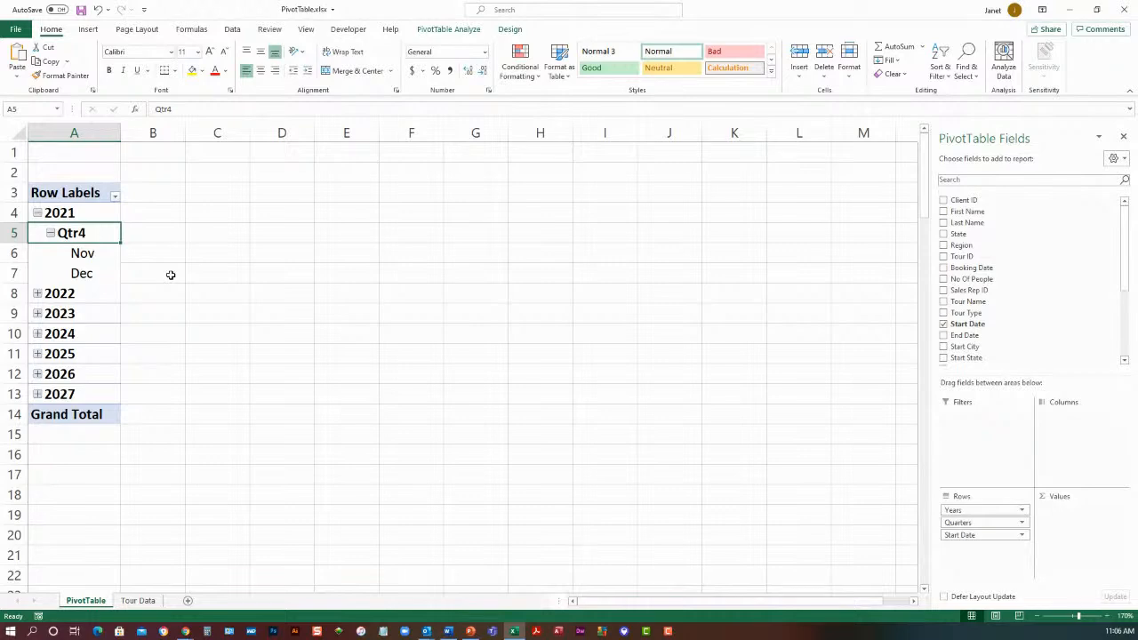
{"action": "left_click", "coordinate": [37, 294]}
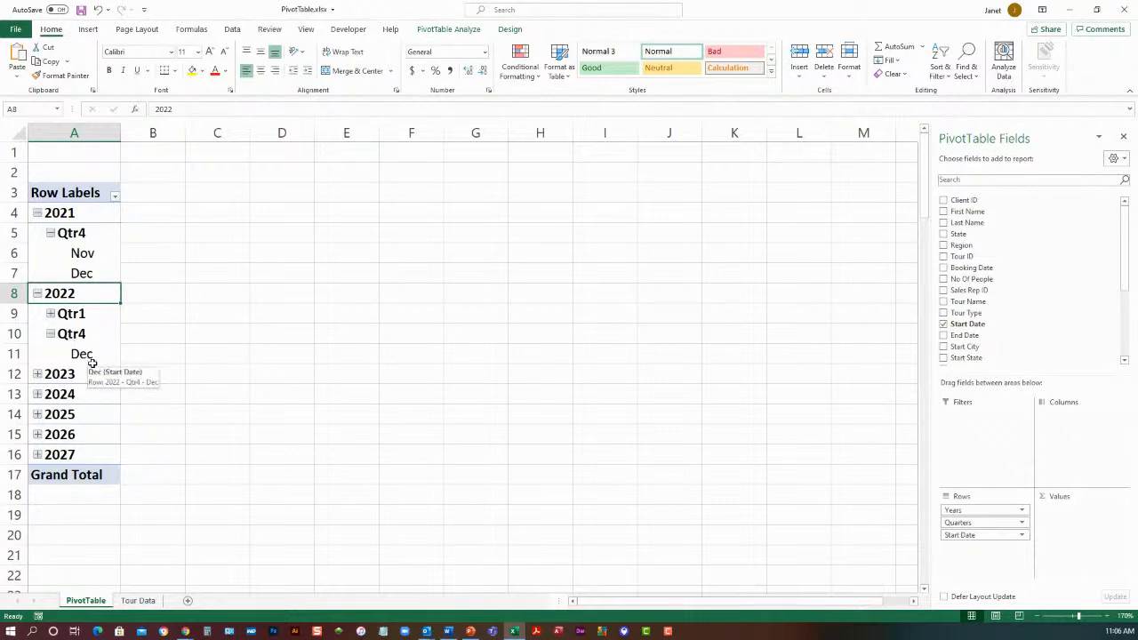
{"action": "left_click", "coordinate": [50, 317]}
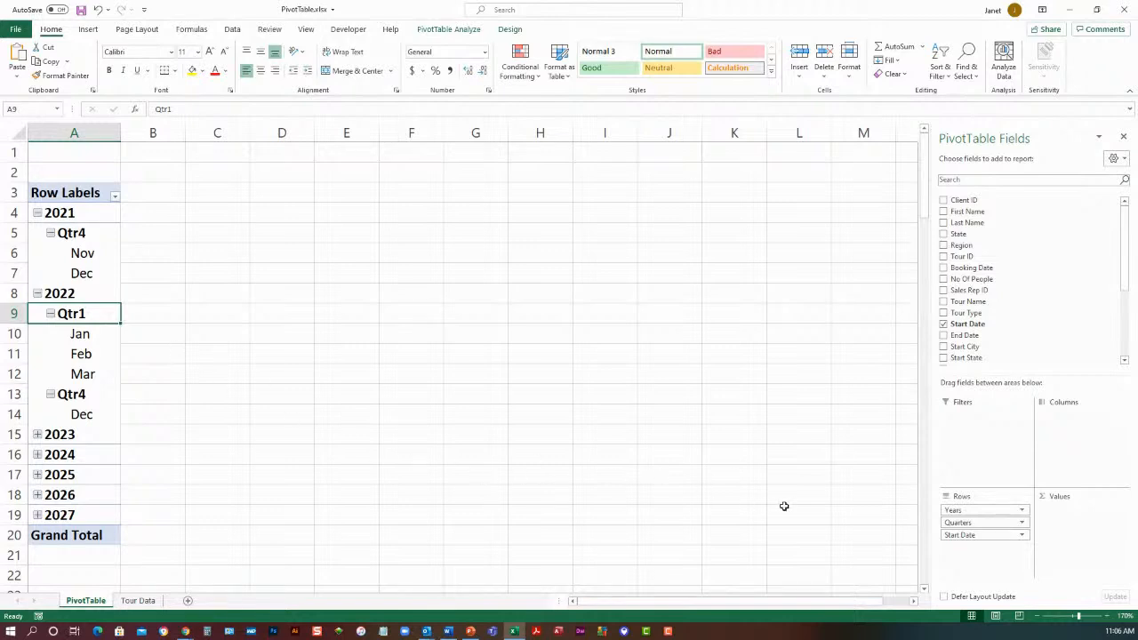
Remove the Quarters and Start Date fields from the pivot table's rows, keeping only Years
{"action": "left_click", "coordinate": [978, 525]}
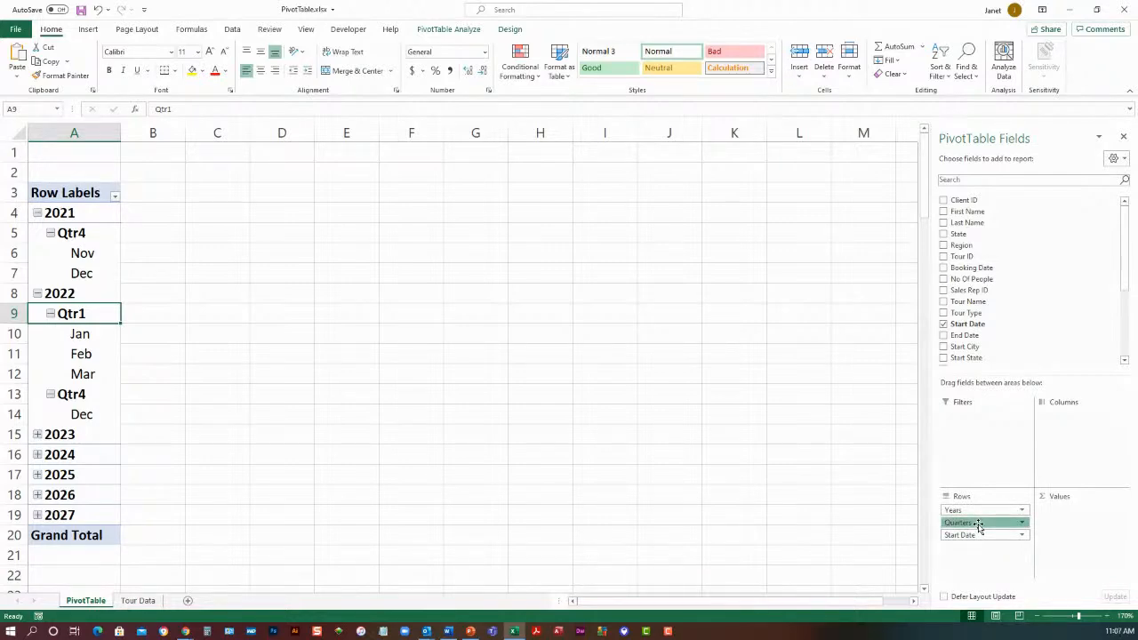
{"action": "left_click_drag", "start_coordinate": [978, 525], "coordinate": [836, 513]}
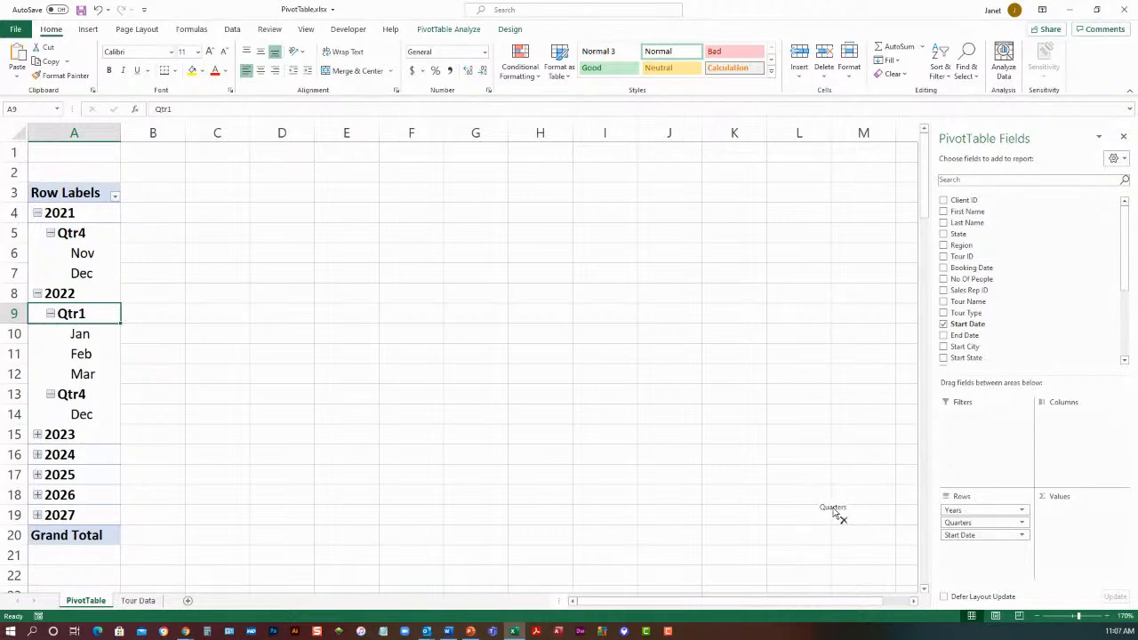
{"action": "left_click_drag", "start_coordinate": [836, 514], "coordinate": [833, 505]}
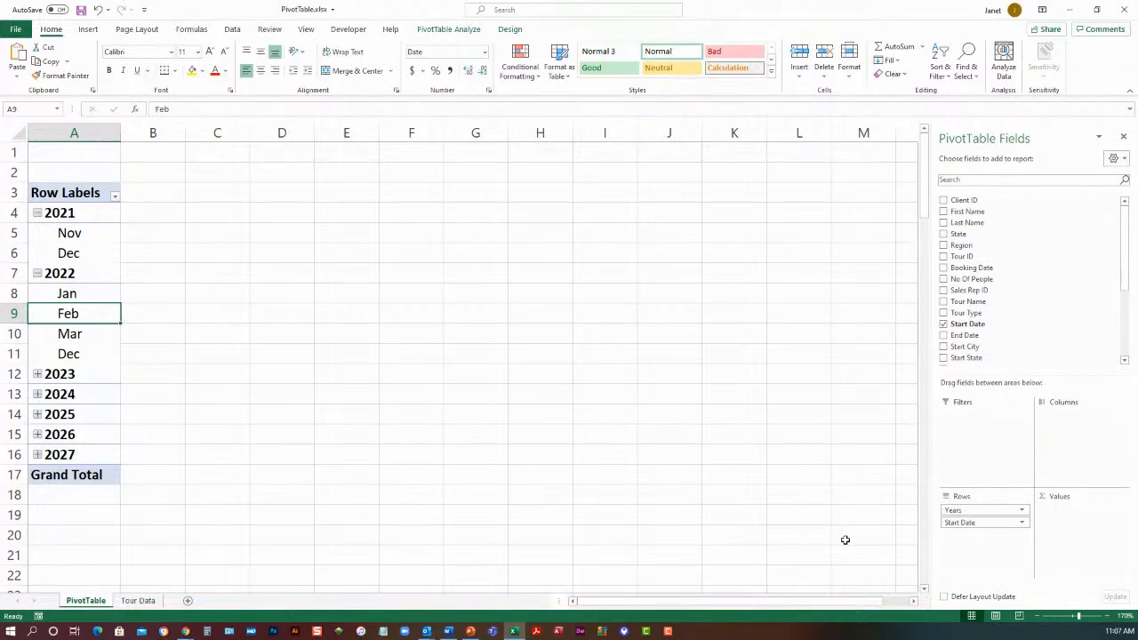
{"action": "left_click", "coordinate": [969, 525]}
{"action": "left_click_drag", "start_coordinate": [969, 526], "coordinate": [818, 498]}
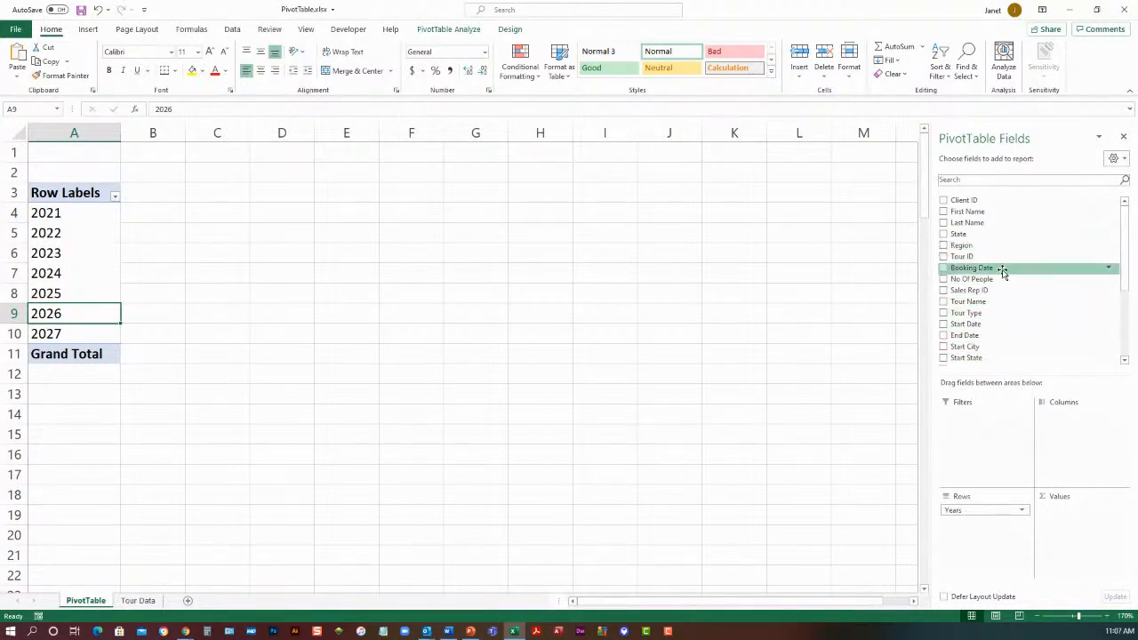
Add the Tour Type and Start Country fields to the pivot table's rows below Years
{"action": "left_click", "coordinate": [944, 313]}
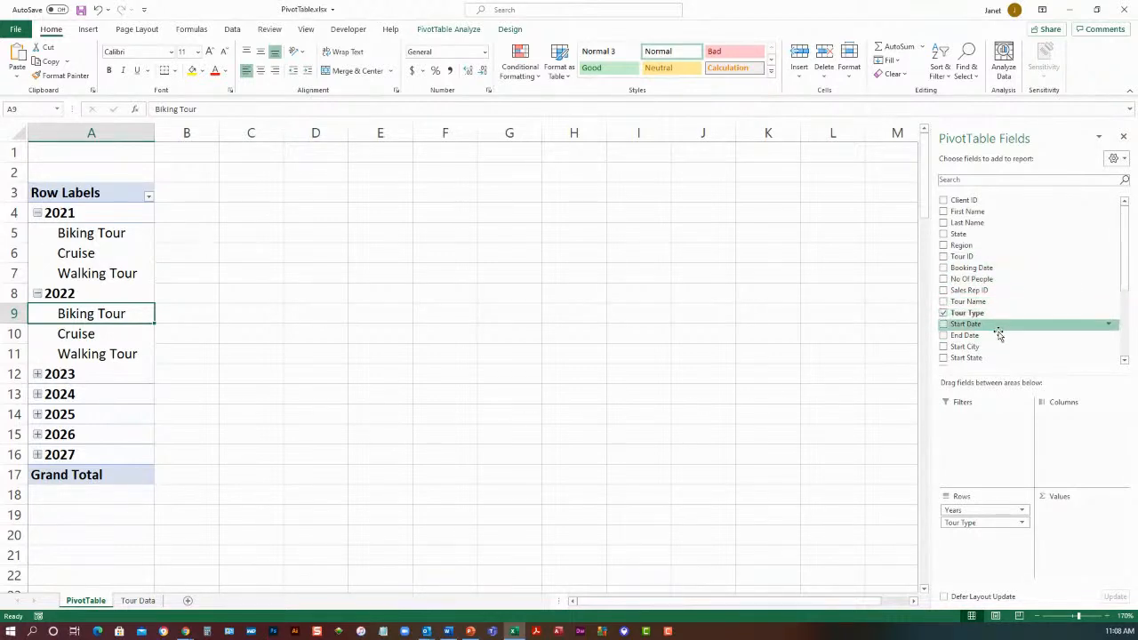
{"action": "left_click_drag", "start_coordinate": [1127, 282], "coordinate": [1127, 326]}
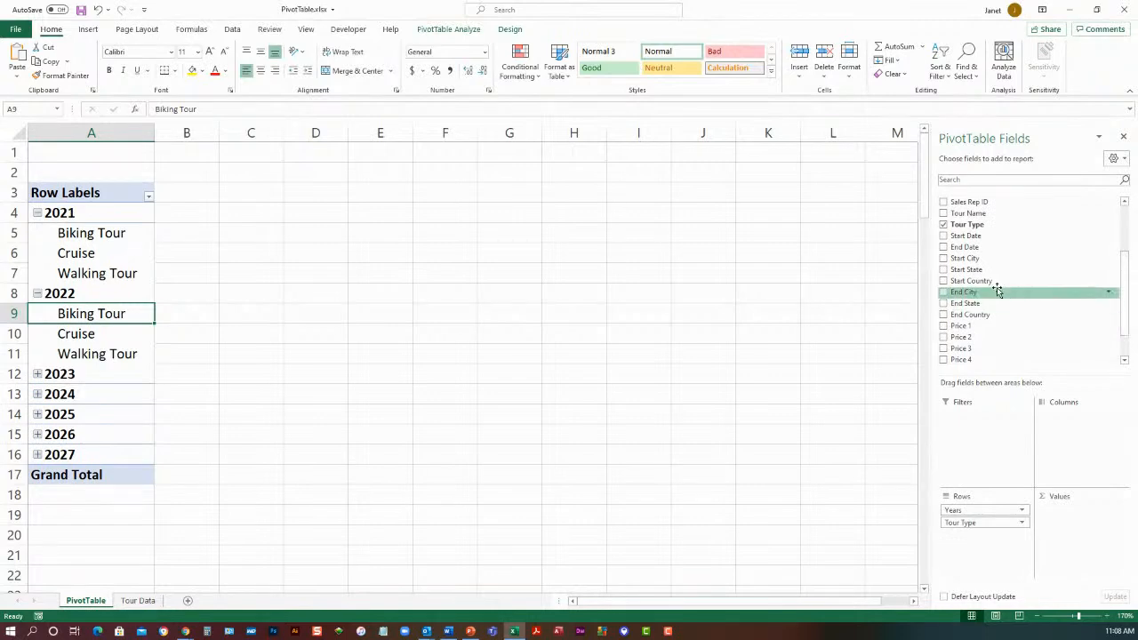
{"action": "left_click", "coordinate": [944, 282]}
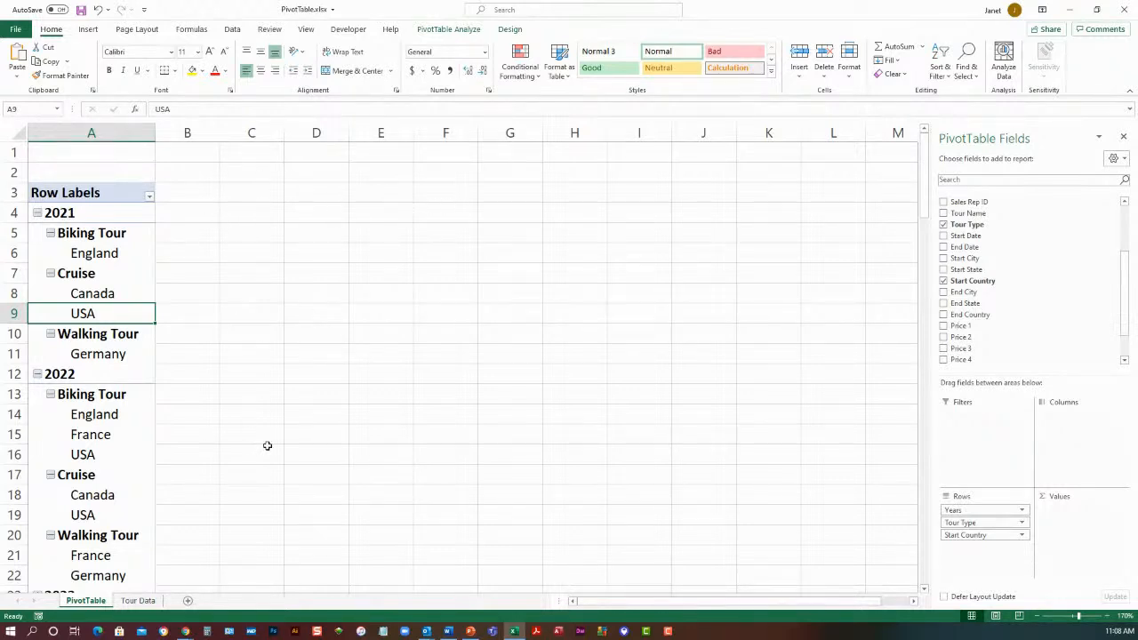
Move the Start Country field from the pivot table's rows to its columns
{"action": "left_click", "coordinate": [994, 536]}
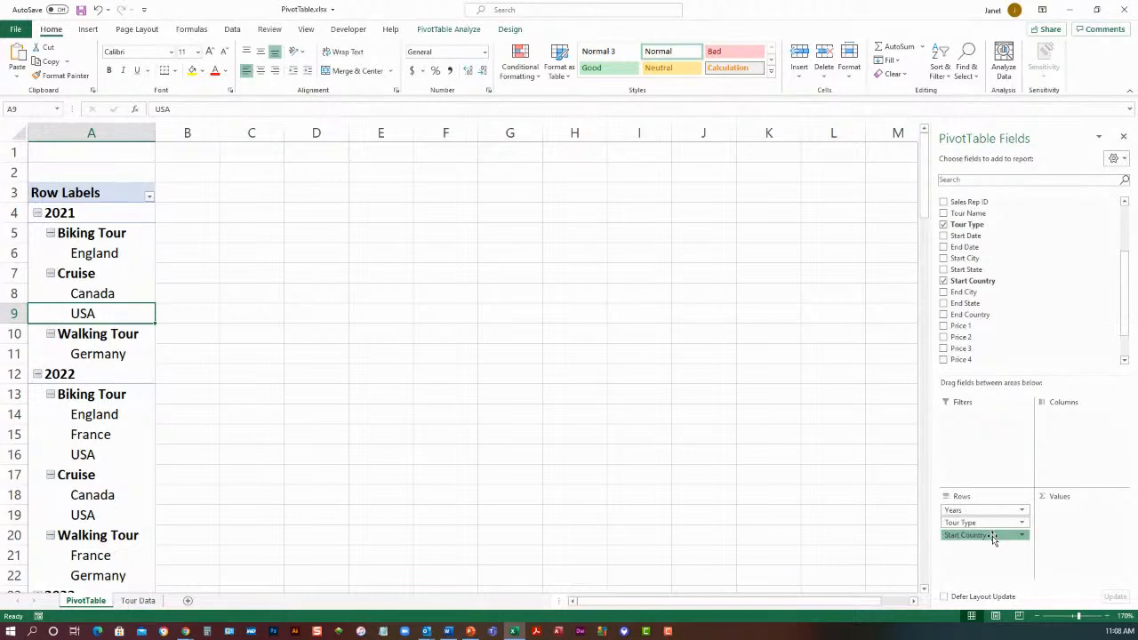
{"action": "left_click_drag", "start_coordinate": [993, 537], "coordinate": [1078, 422]}
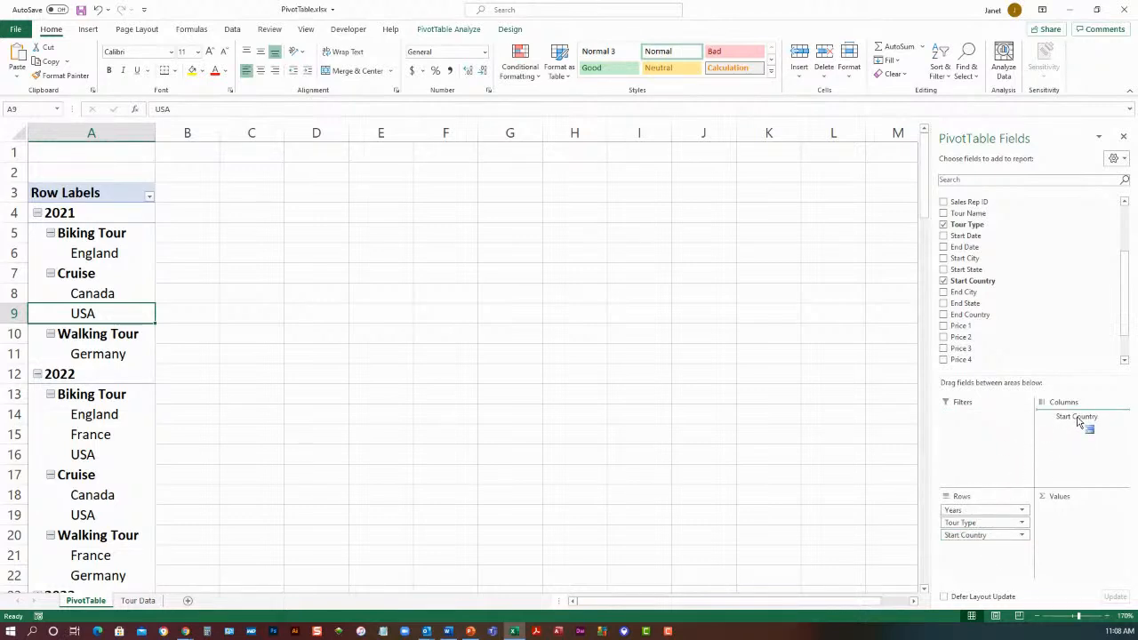
{"action": "left_click_drag", "start_coordinate": [1078, 422], "coordinate": [1079, 423]}
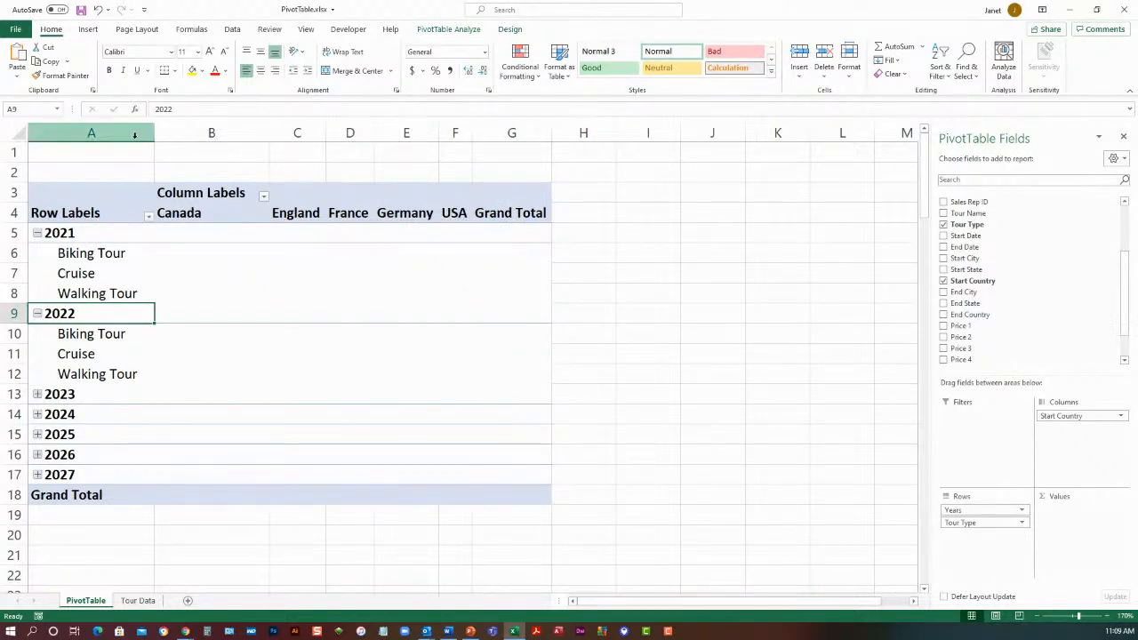
Widen columns A through G of the pivot table sheet to one equal width that fits all headings
{"action": "left_click_drag", "start_coordinate": [122, 132], "coordinate": [512, 139]}
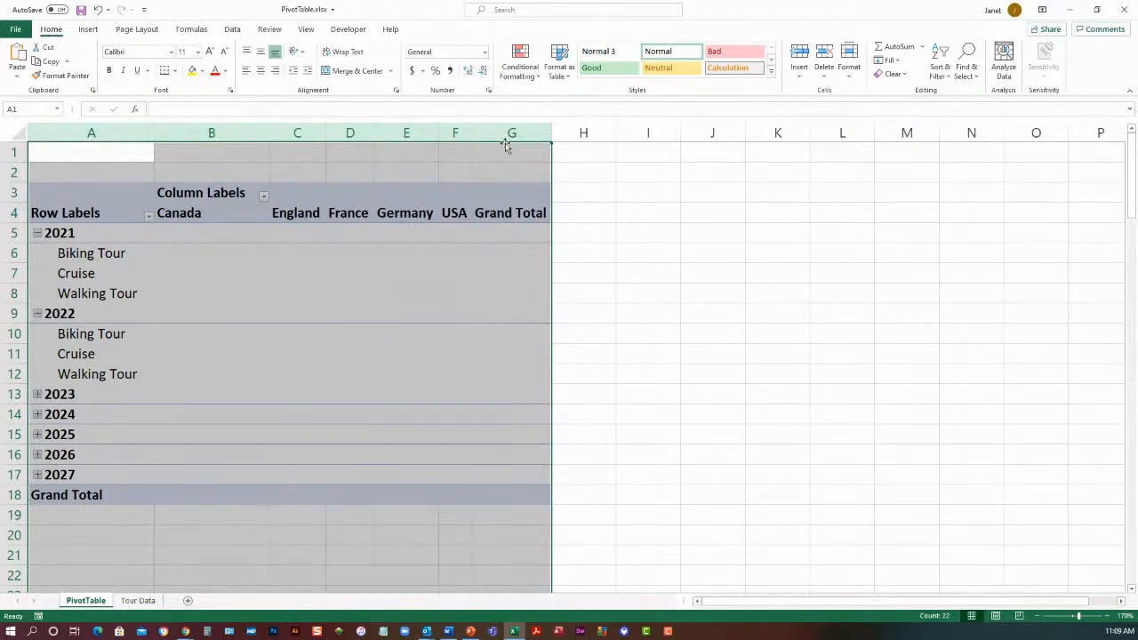
{"action": "double_click", "coordinate": [471, 132]}
{"action": "left_click_drag", "start_coordinate": [471, 133], "coordinate": [504, 133]}
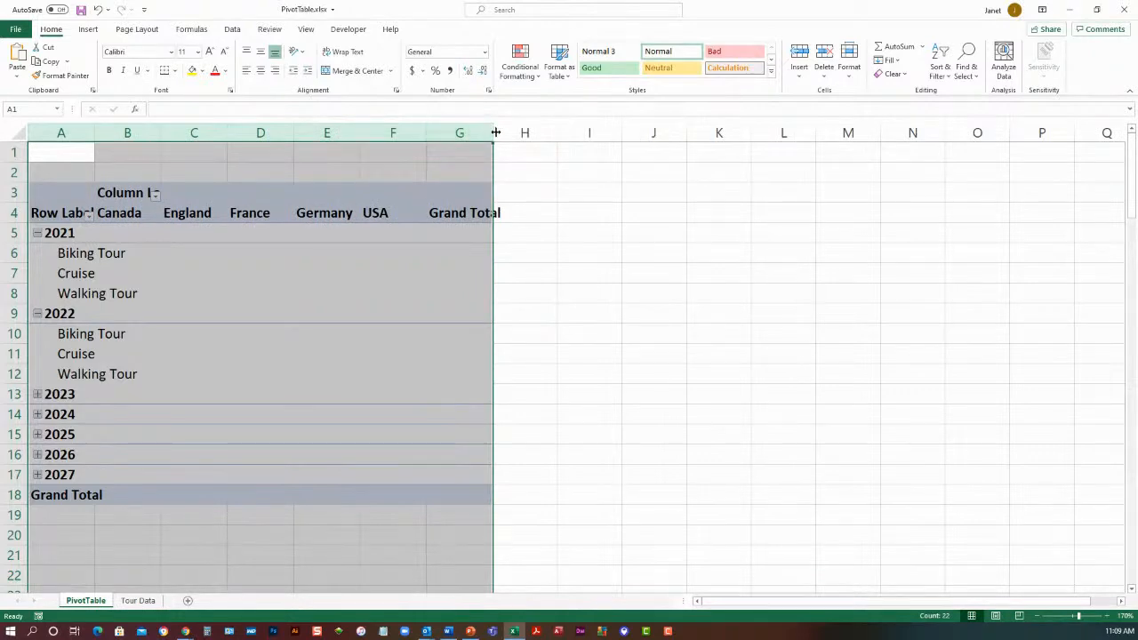
{"action": "left_click_drag", "start_coordinate": [495, 133], "coordinate": [557, 139]}
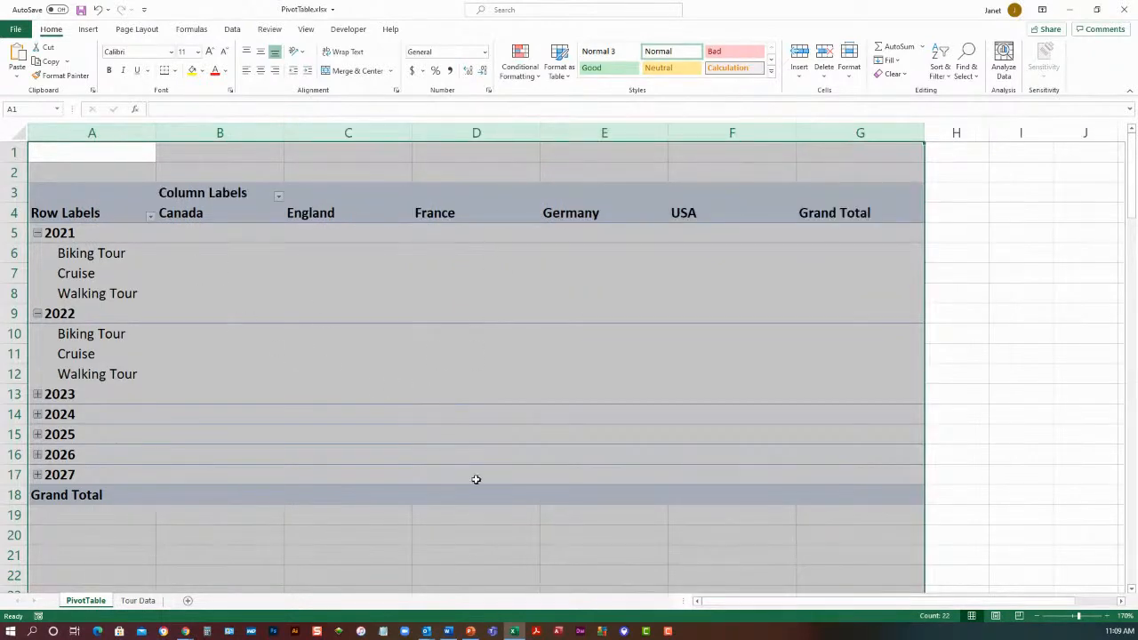
Add the No Of People field to the pivot table's values as a sum
{"action": "left_click", "coordinate": [350, 274]}
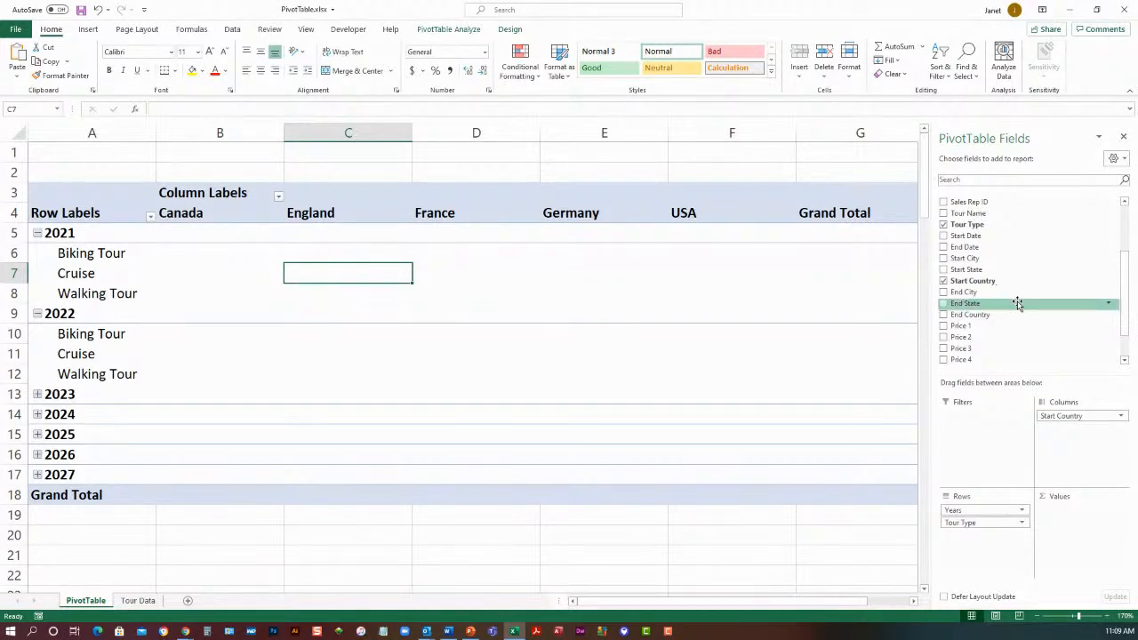
{"action": "scroll", "coordinate": [1018, 304], "scroll_direction": "up", "scroll_amount": 3}
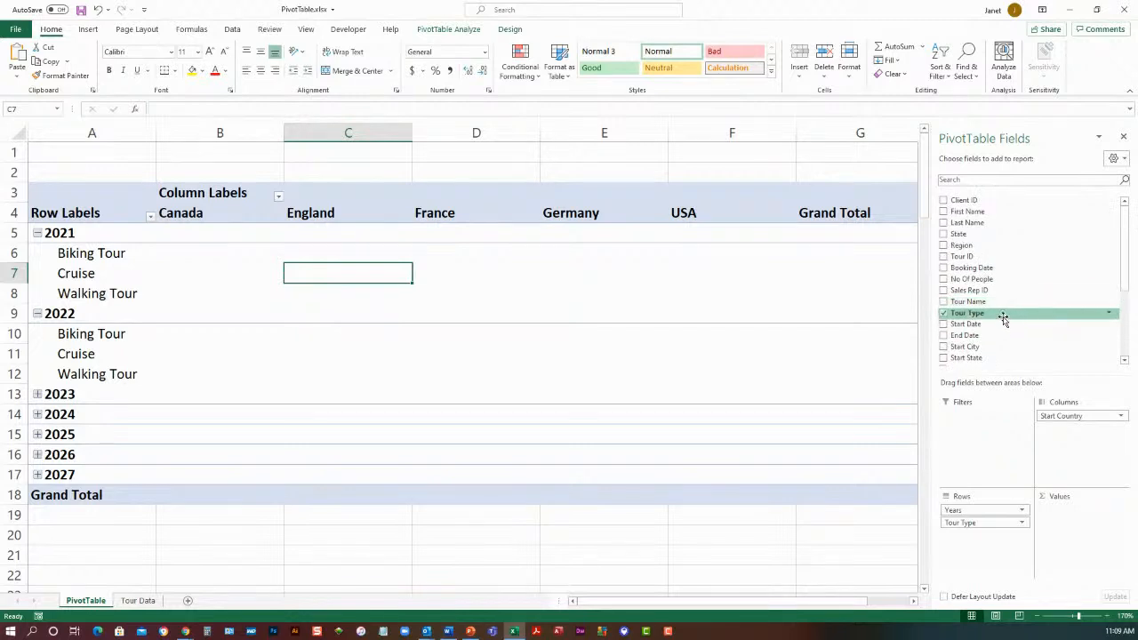
{"action": "left_click", "coordinate": [944, 279]}
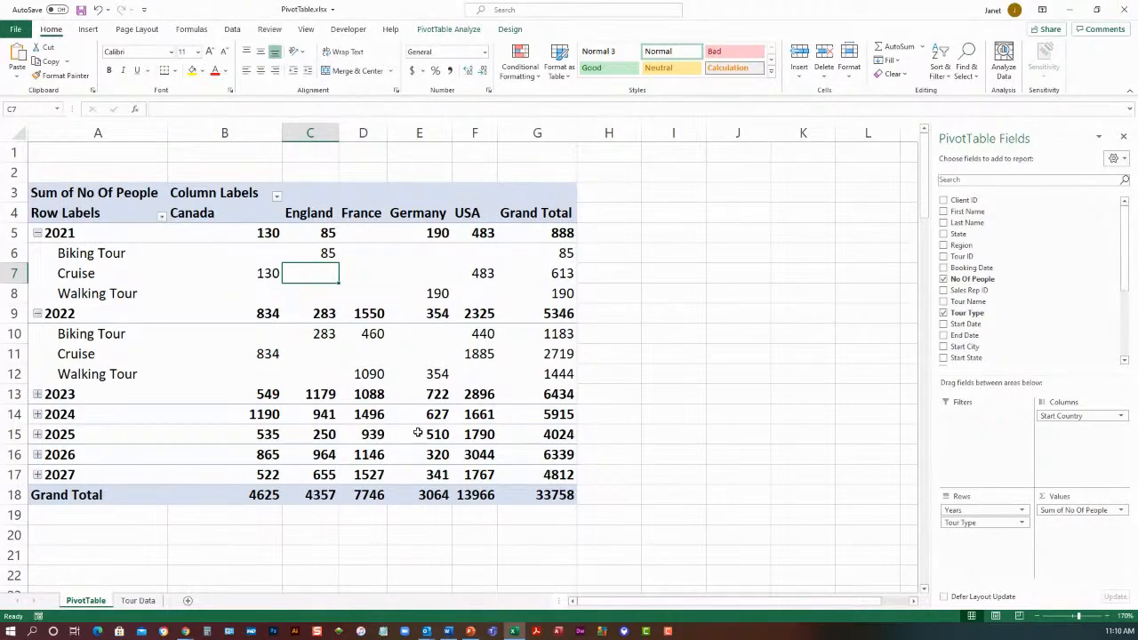
Center the pivot table's country headings and values in cells B4 through G18 horizontally
{"action": "mouse_move", "coordinate": [265, 275]}
{"action": "left_click_drag", "start_coordinate": [225, 213], "coordinate": [519, 495]}
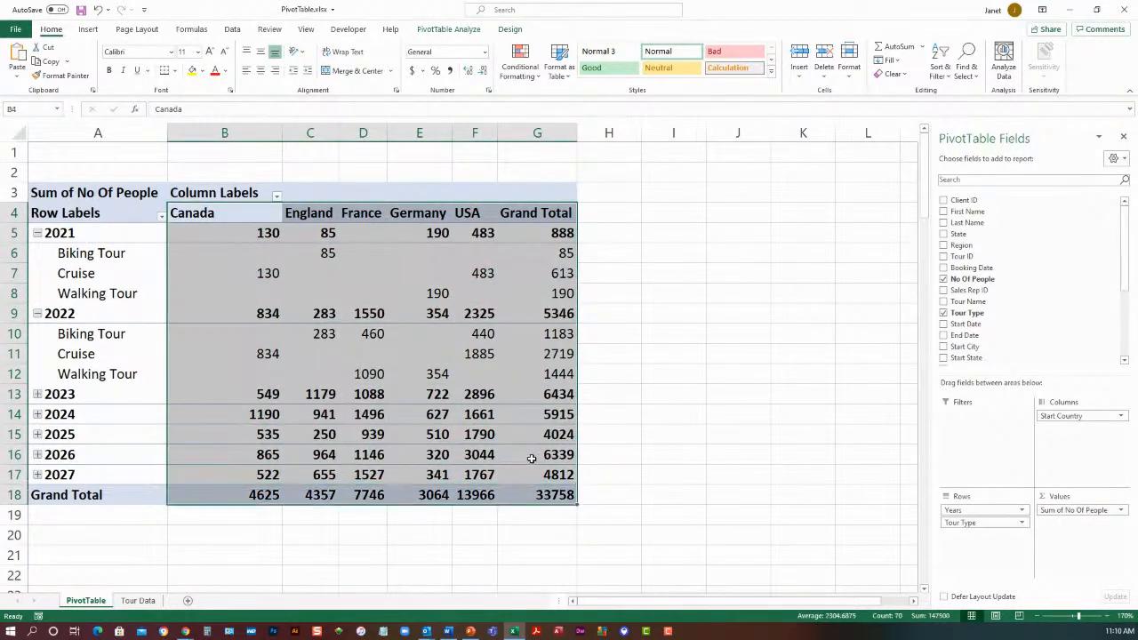
{"action": "left_click", "coordinate": [261, 71]}
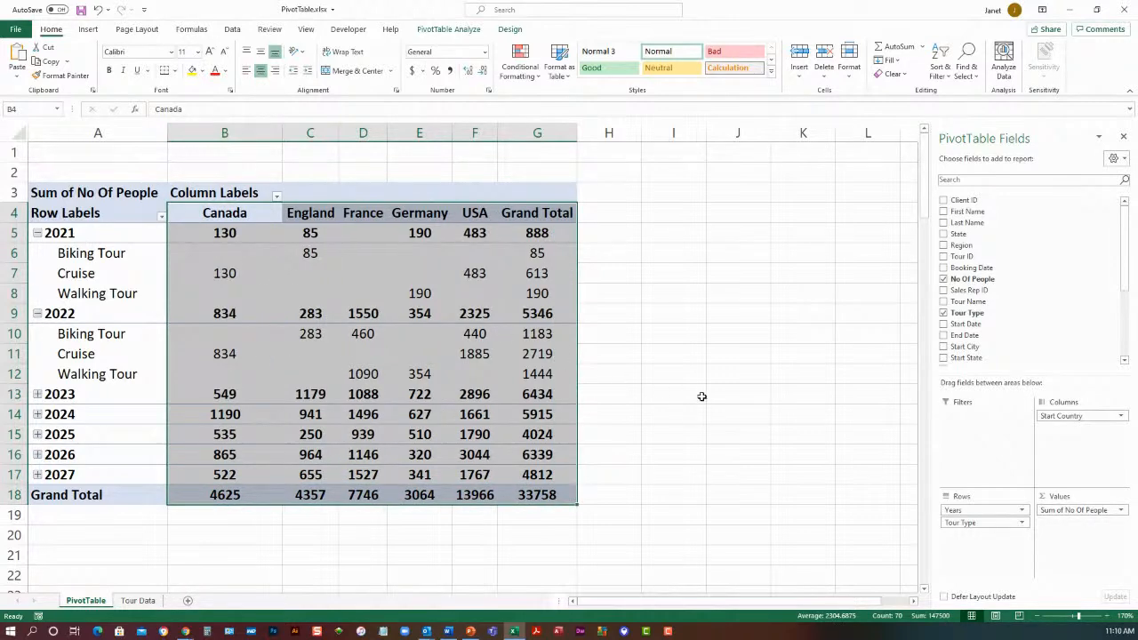
{"action": "left_click", "coordinate": [470, 215]}
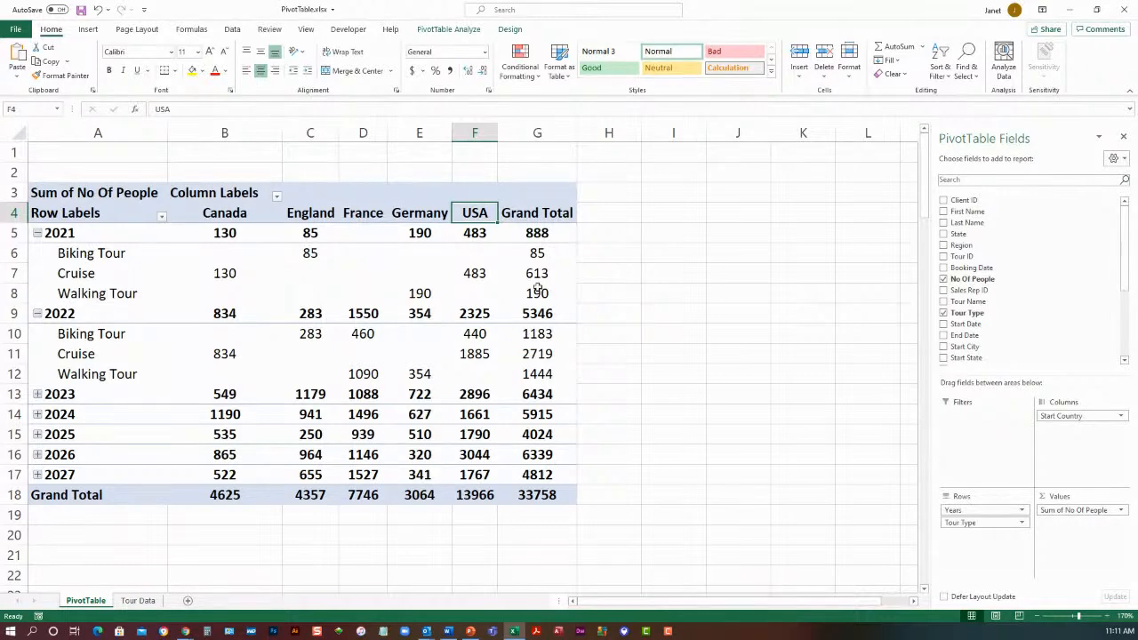
Extract the records behind the pivot table's 2021 Cruise value for Canada onto a new sheet
{"action": "left_click", "coordinate": [222, 273]}
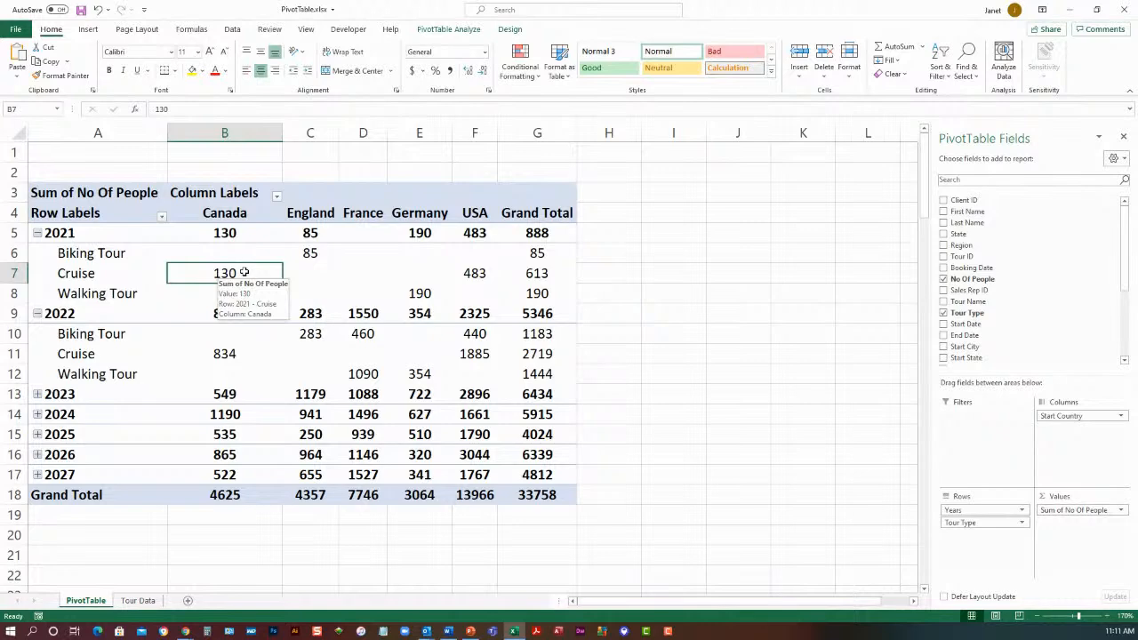
{"action": "double_click", "coordinate": [244, 273]}
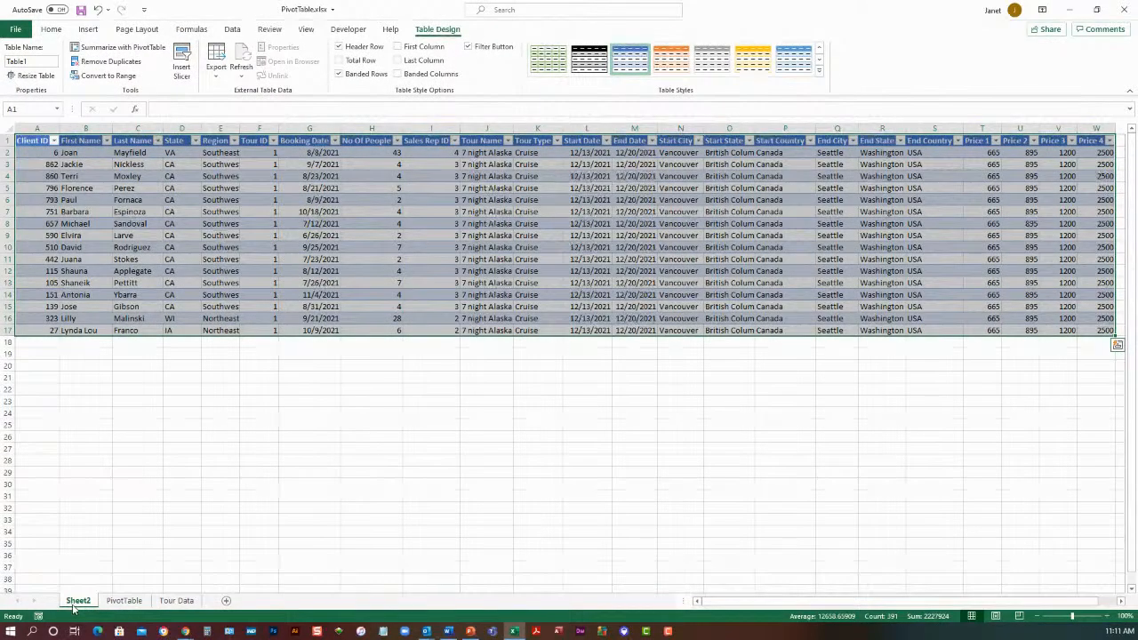
{"action": "left_click", "coordinate": [272, 366]}
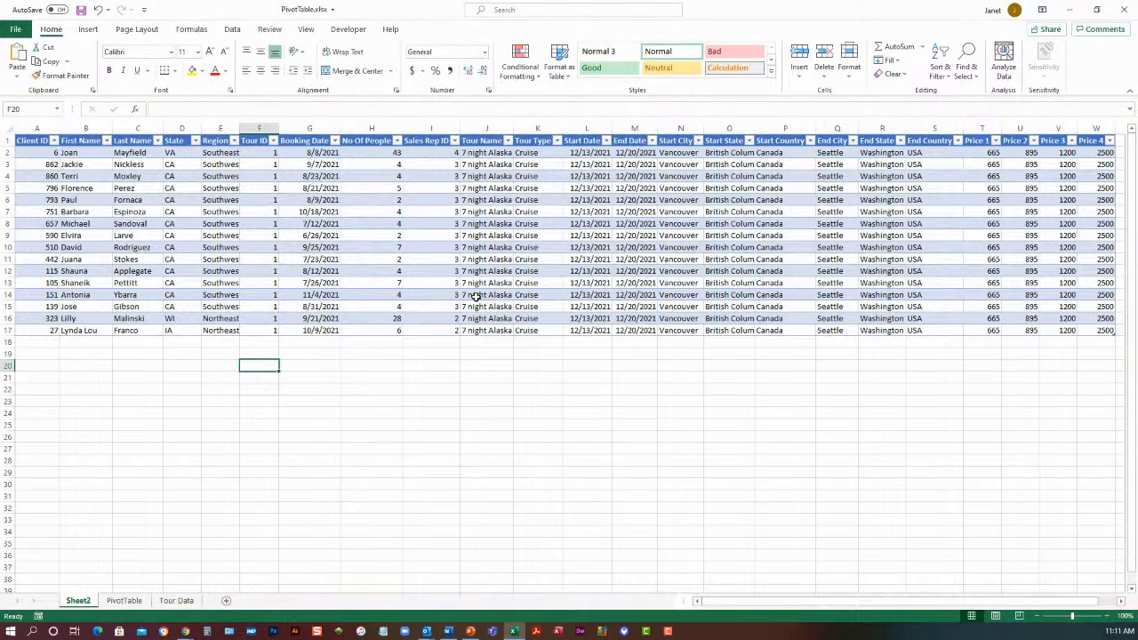
Rename the new detail sheet as 2021 Cruise Canada
{"action": "double_click", "coordinate": [79, 602]}
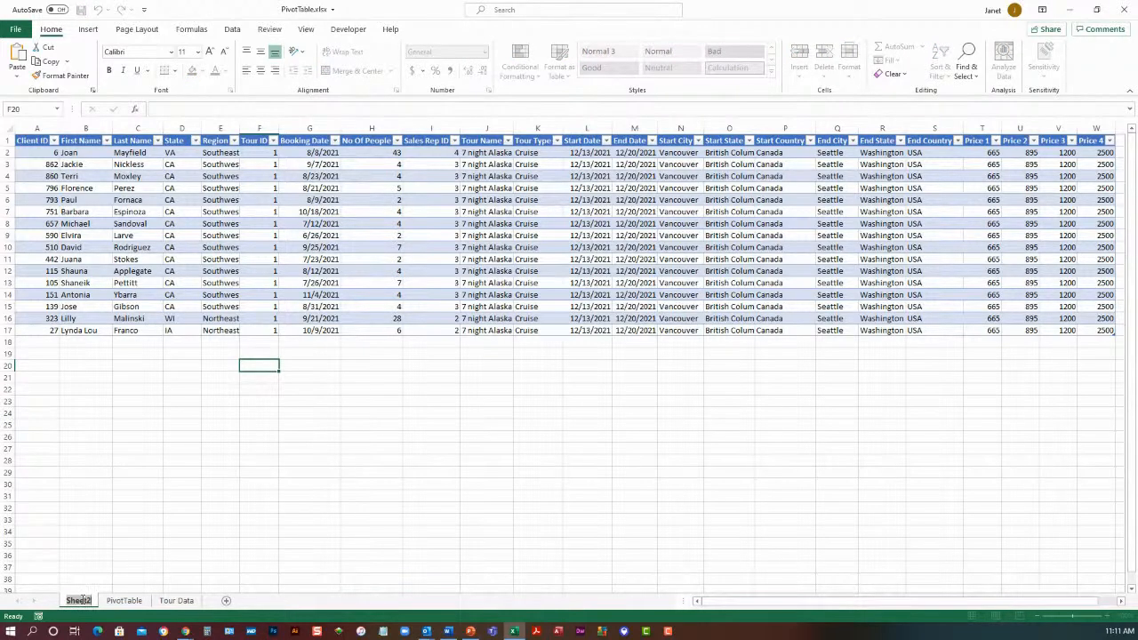
{"action": "type", "text": "20"}
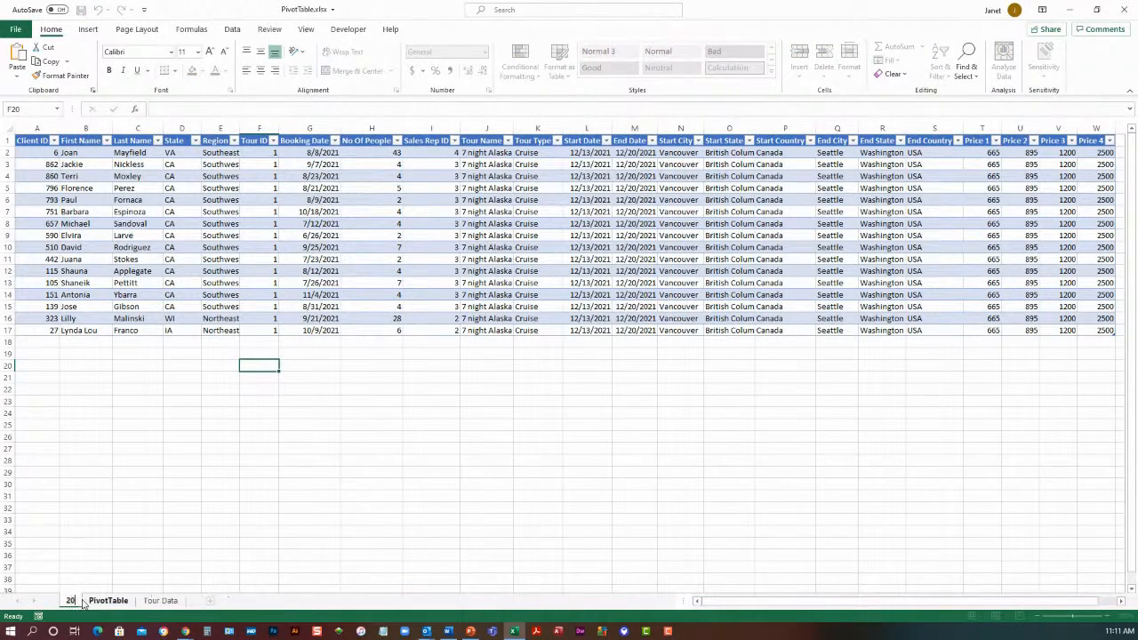
{"action": "type", "text": "21 Cru"}
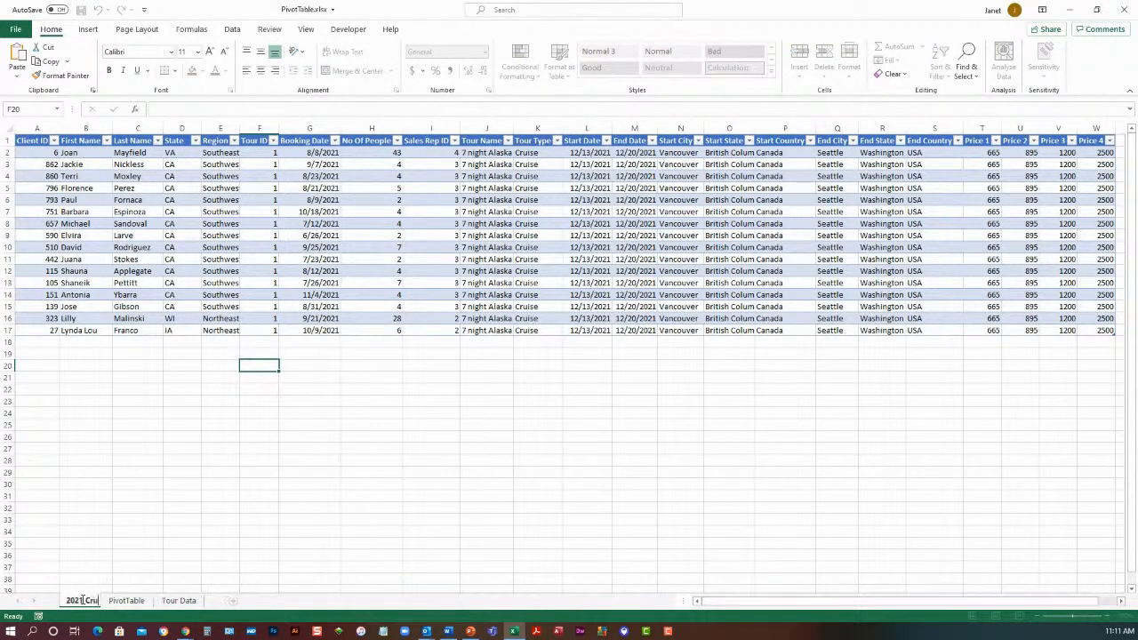
{"action": "type", "text": "ise Canada"}
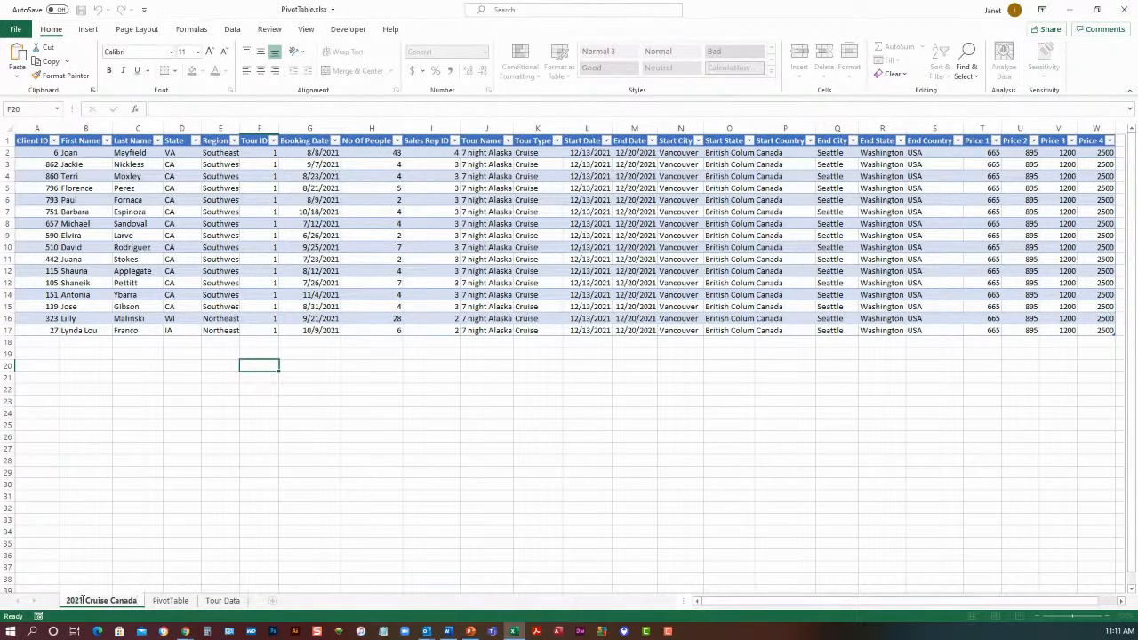
{"action": "key", "text": "Return"}
Expand 2025 in the pivot table and extract the records behind its Walking Tour value for France onto a new sheet
{"action": "left_click", "coordinate": [170, 601]}
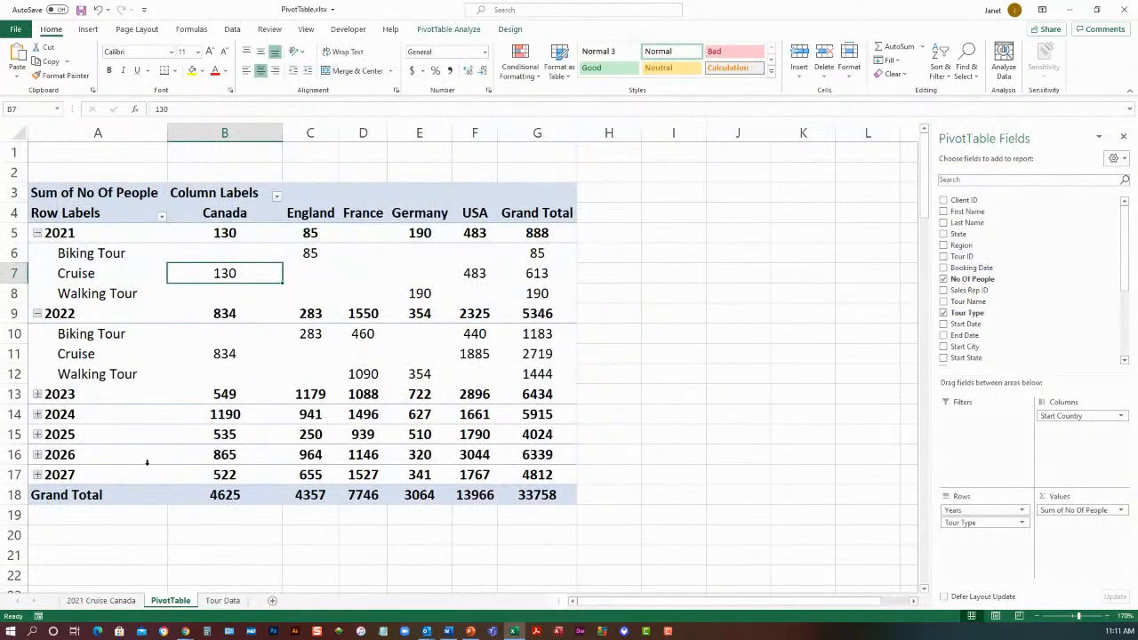
{"action": "left_click", "coordinate": [38, 435]}
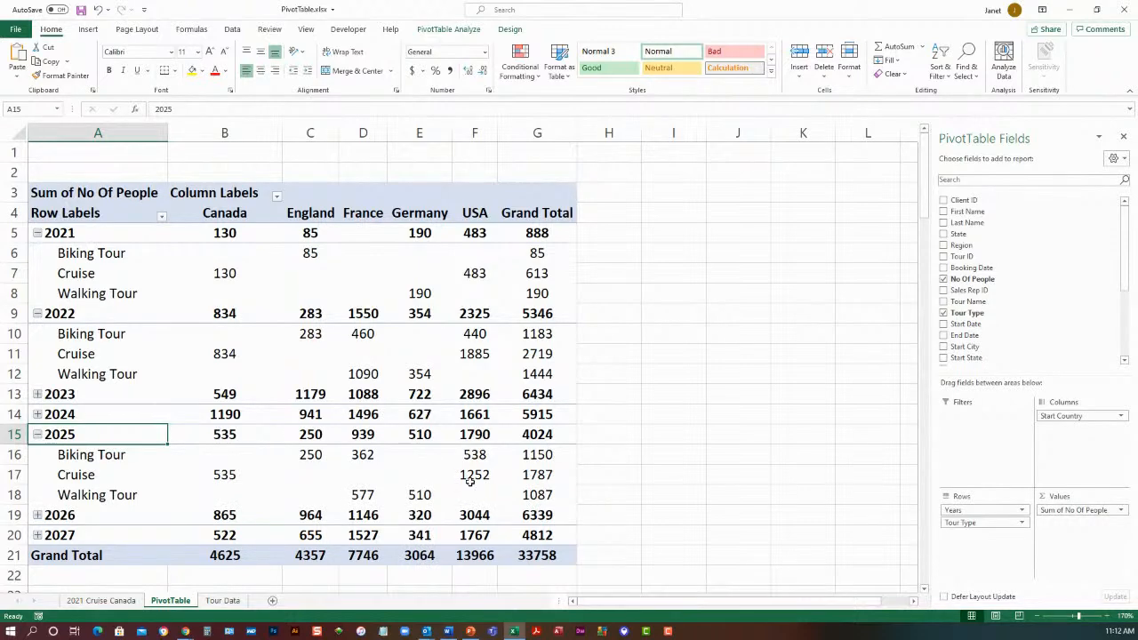
{"action": "mouse_move", "coordinate": [363, 494]}
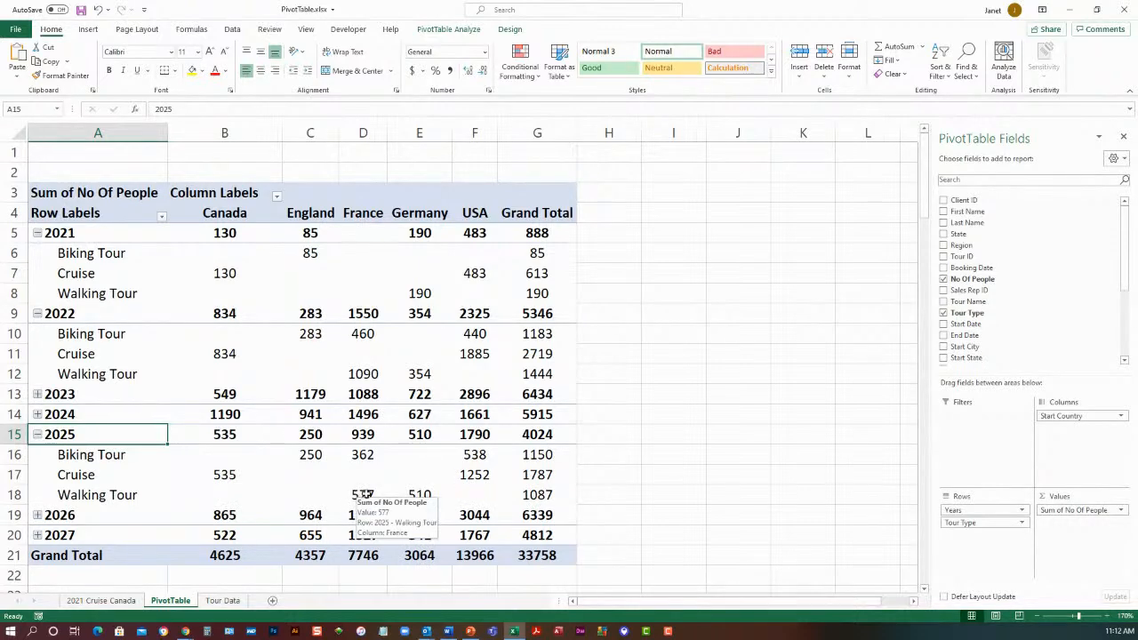
{"action": "left_click", "coordinate": [364, 495]}
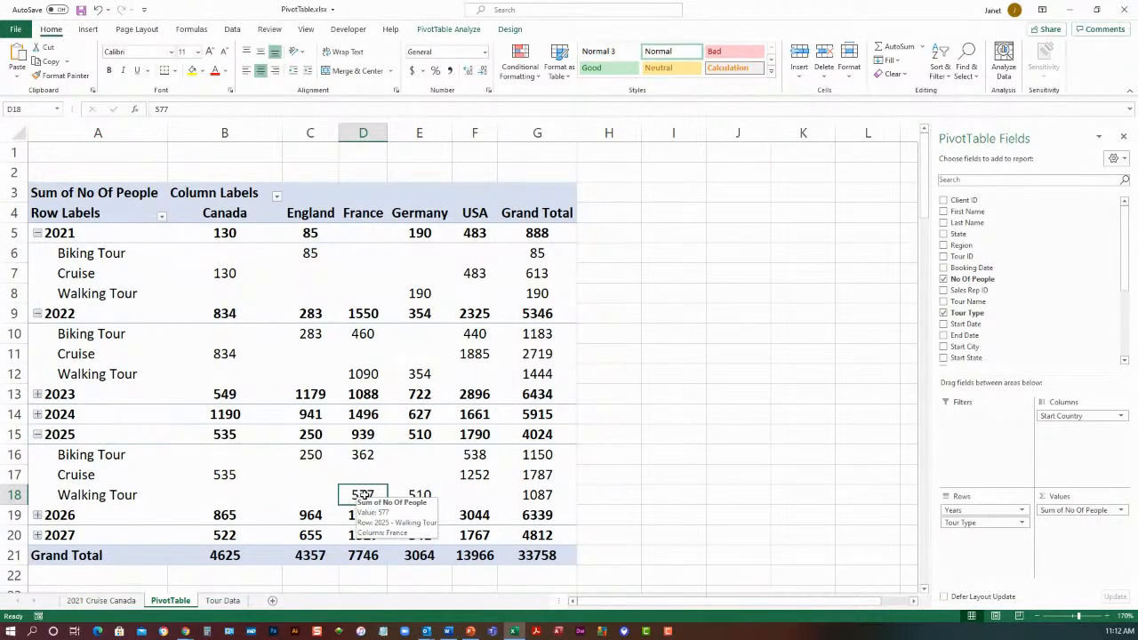
{"action": "double_click", "coordinate": [363, 494]}
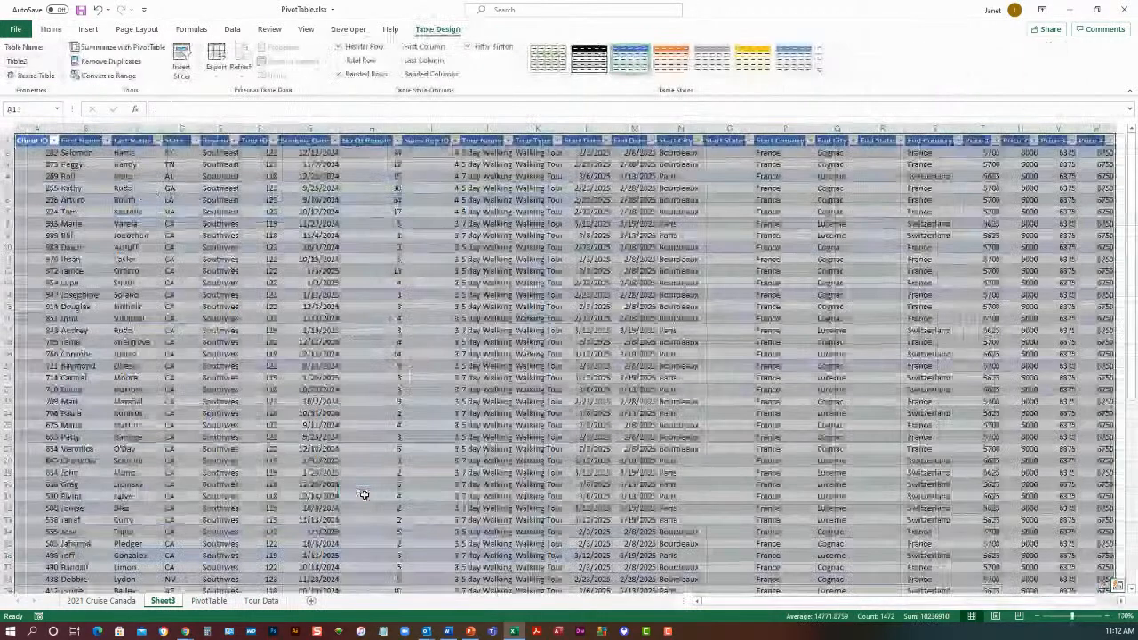
Look through the extracted walking tour records and rename their sheet as 2025 WT France
{"action": "scroll", "coordinate": [662, 437], "scroll_direction": "down", "scroll_amount": 4}
{"action": "scroll", "coordinate": [663, 437], "scroll_direction": "down", "scroll_amount": 8}
{"action": "scroll", "coordinate": [661, 436], "scroll_direction": "up", "scroll_amount": 2}
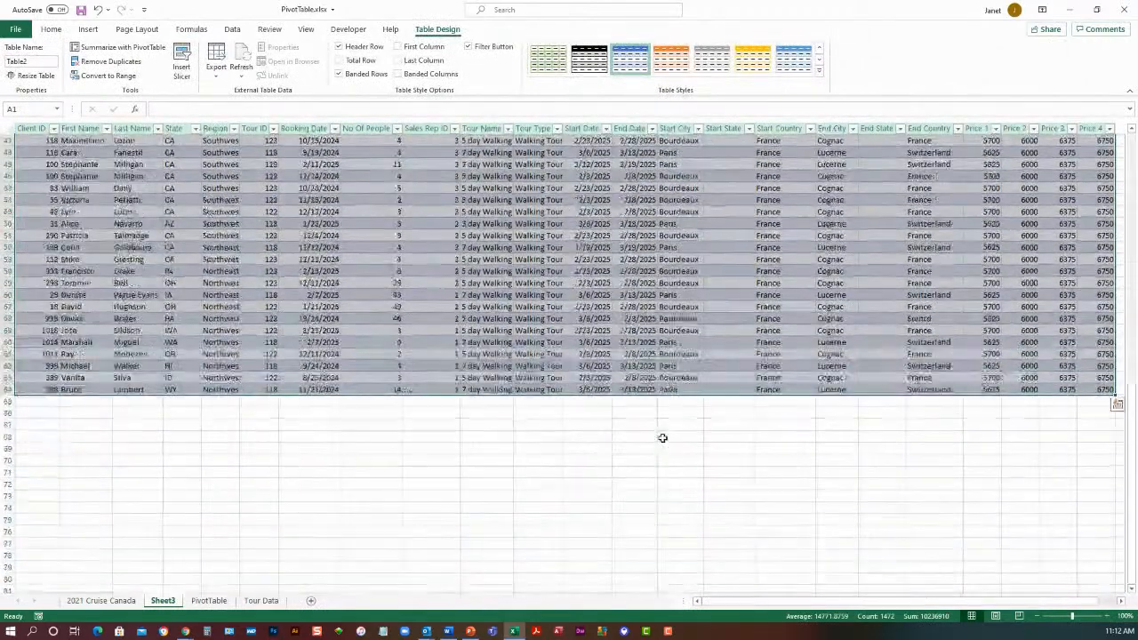
{"action": "double_click", "coordinate": [163, 601]}
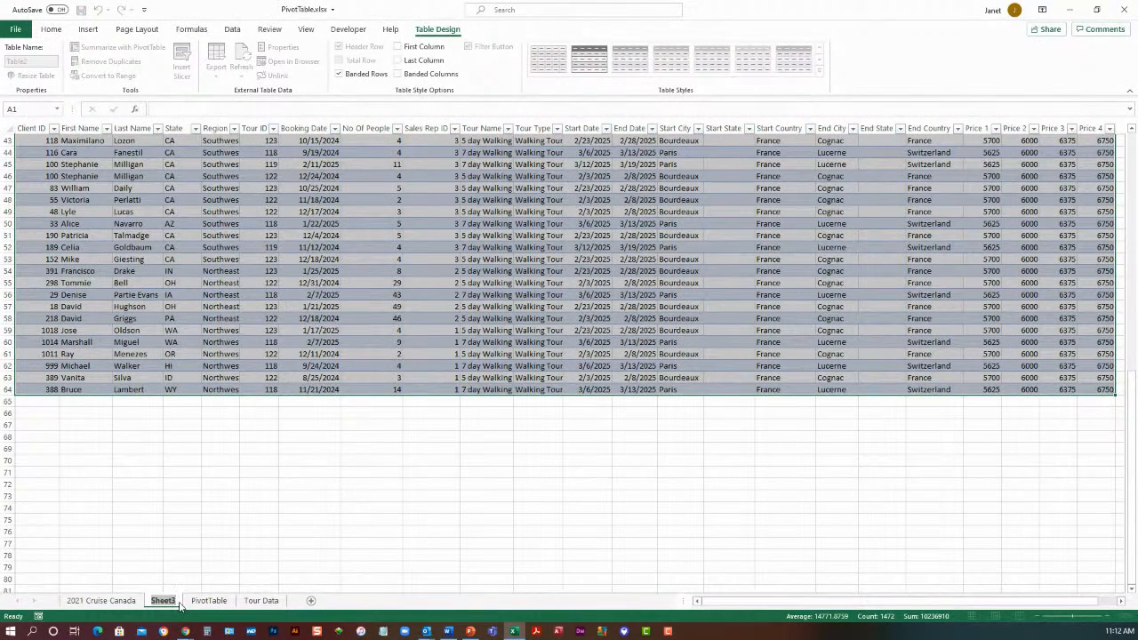
{"action": "type", "text": "2025 WT France"}
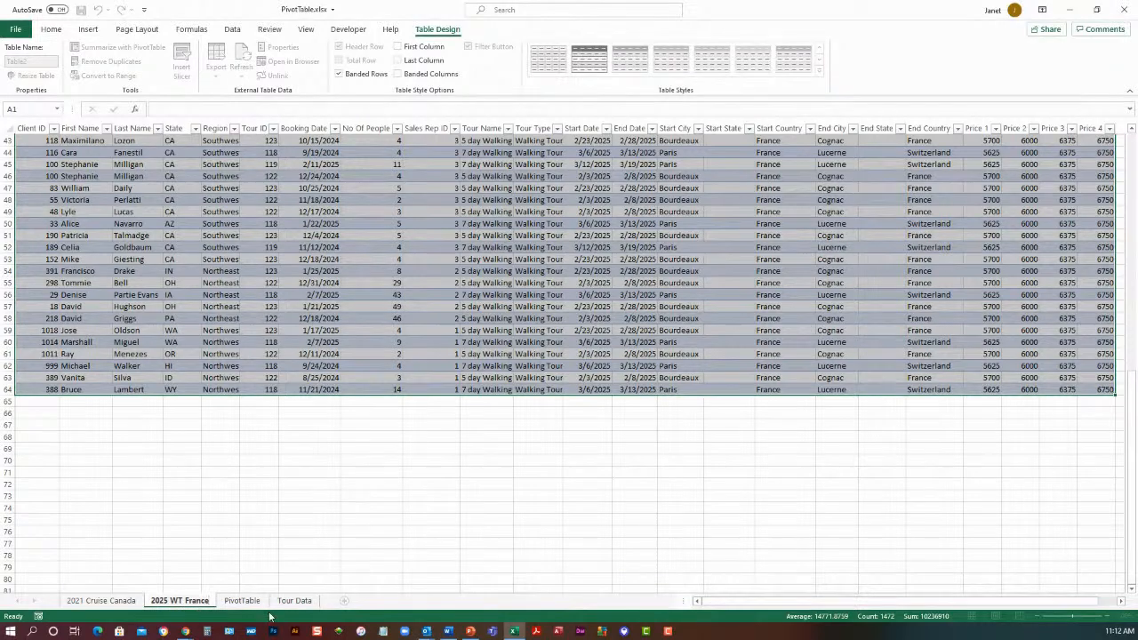
Review the PivotTable and Tour Data sheets and switch to the PowerPoint presentation 07-26-2021.pptx
{"action": "left_click", "coordinate": [250, 603]}
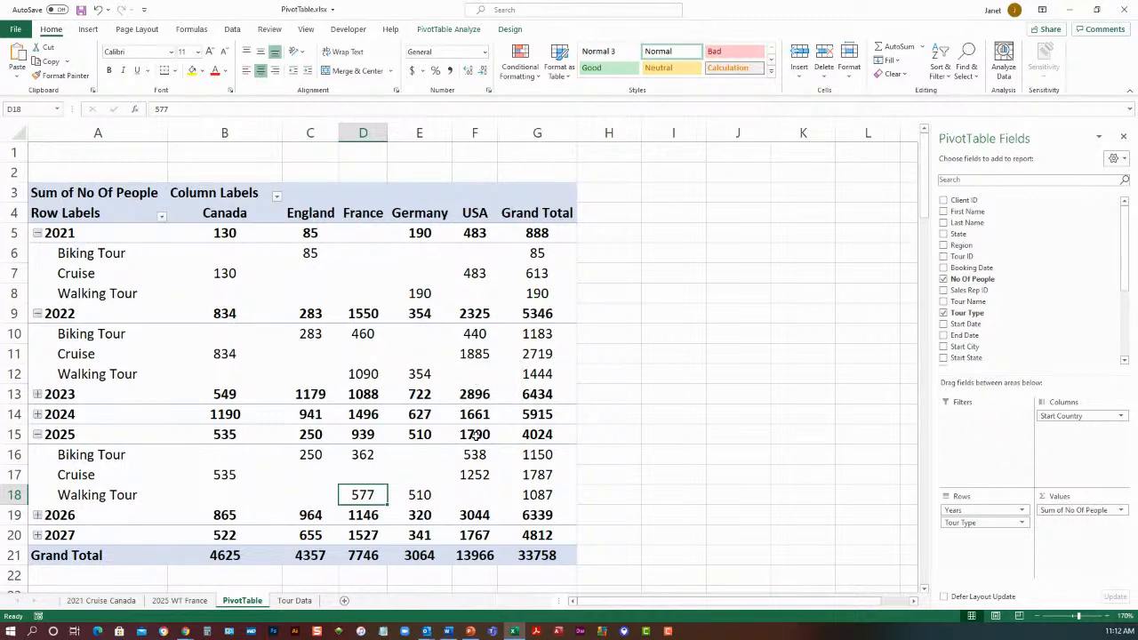
{"action": "left_click", "coordinate": [295, 601]}
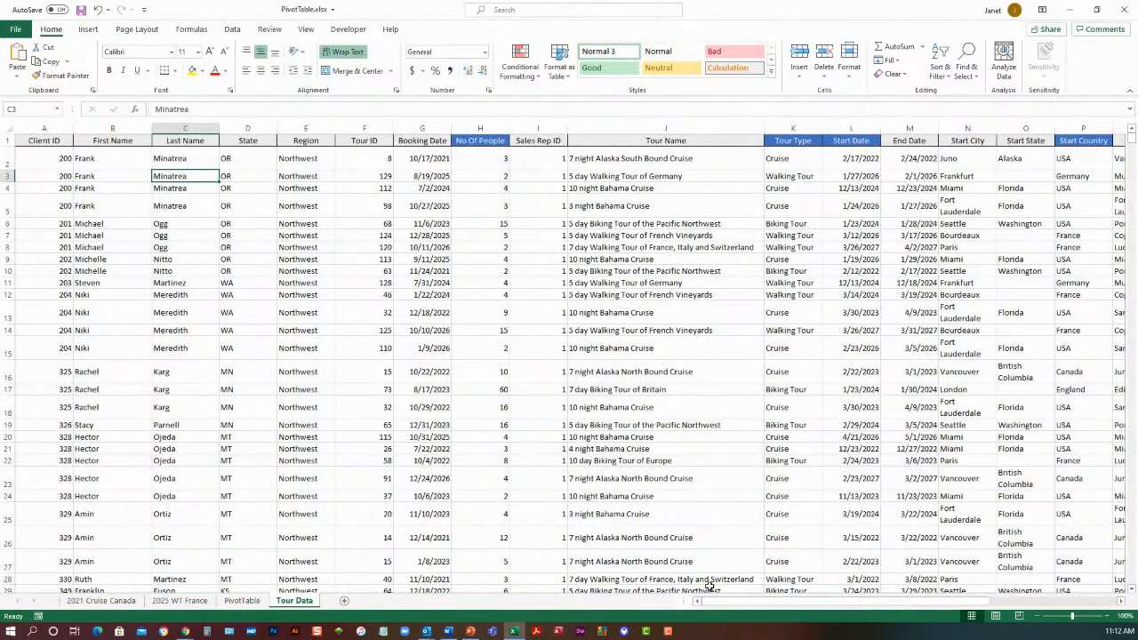
{"action": "mouse_move", "coordinate": [729, 610]}
{"action": "left_mouse_down"}
{"action": "mouse_move", "coordinate": [898, 608]}
{"action": "mouse_move", "coordinate": [718, 603]}
{"action": "left_mouse_up"}
{"action": "left_click", "coordinate": [87, 30]}
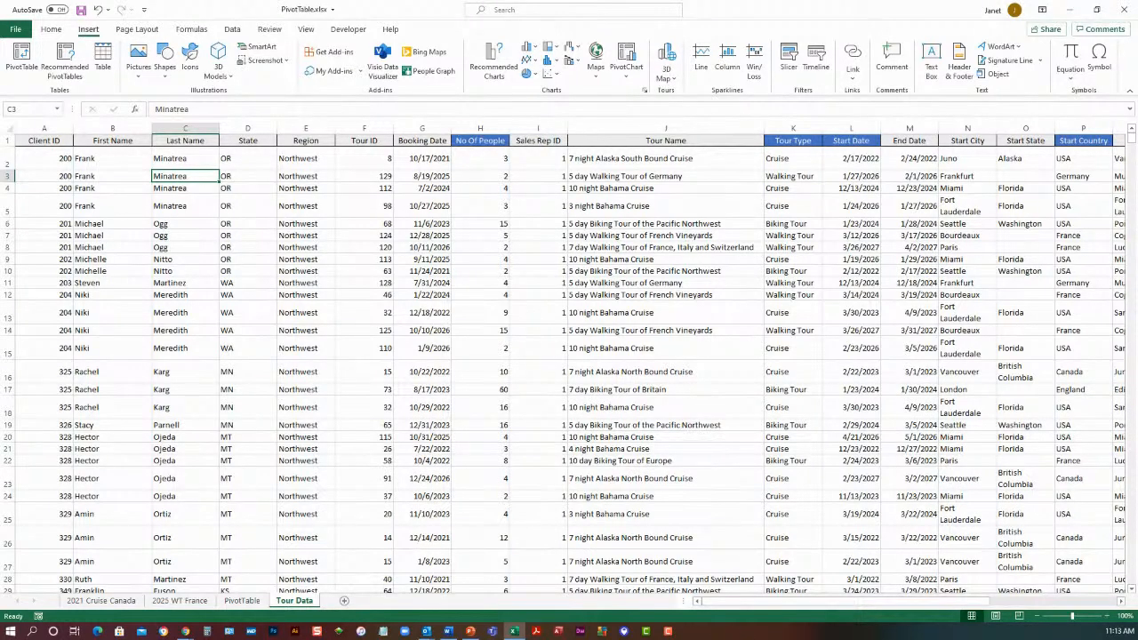
{"action": "left_click", "coordinate": [470, 633]}
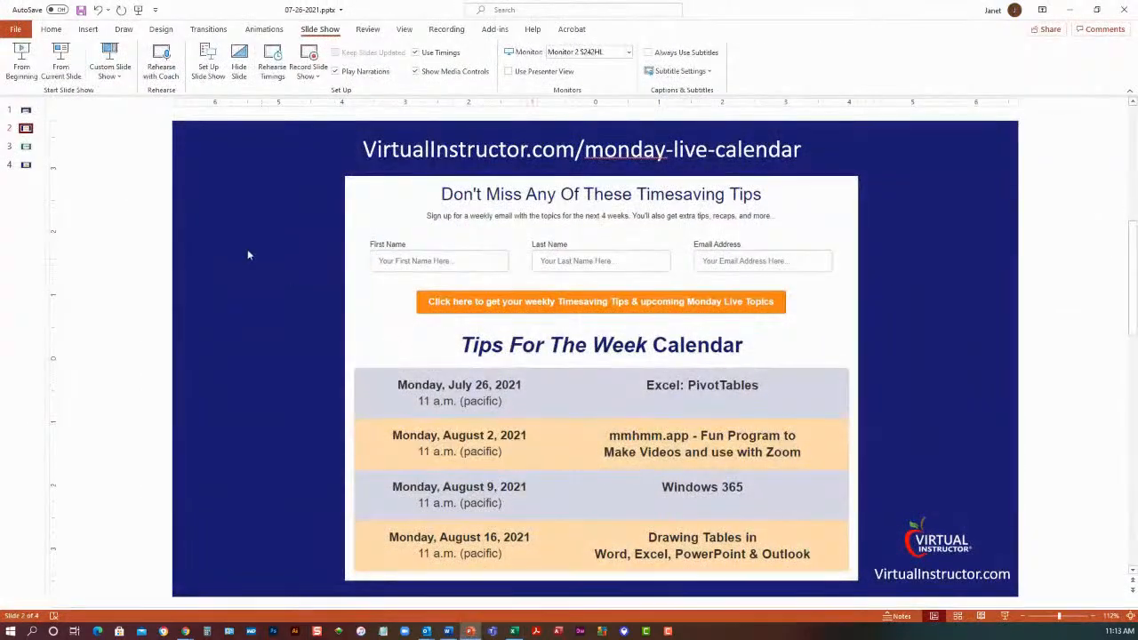